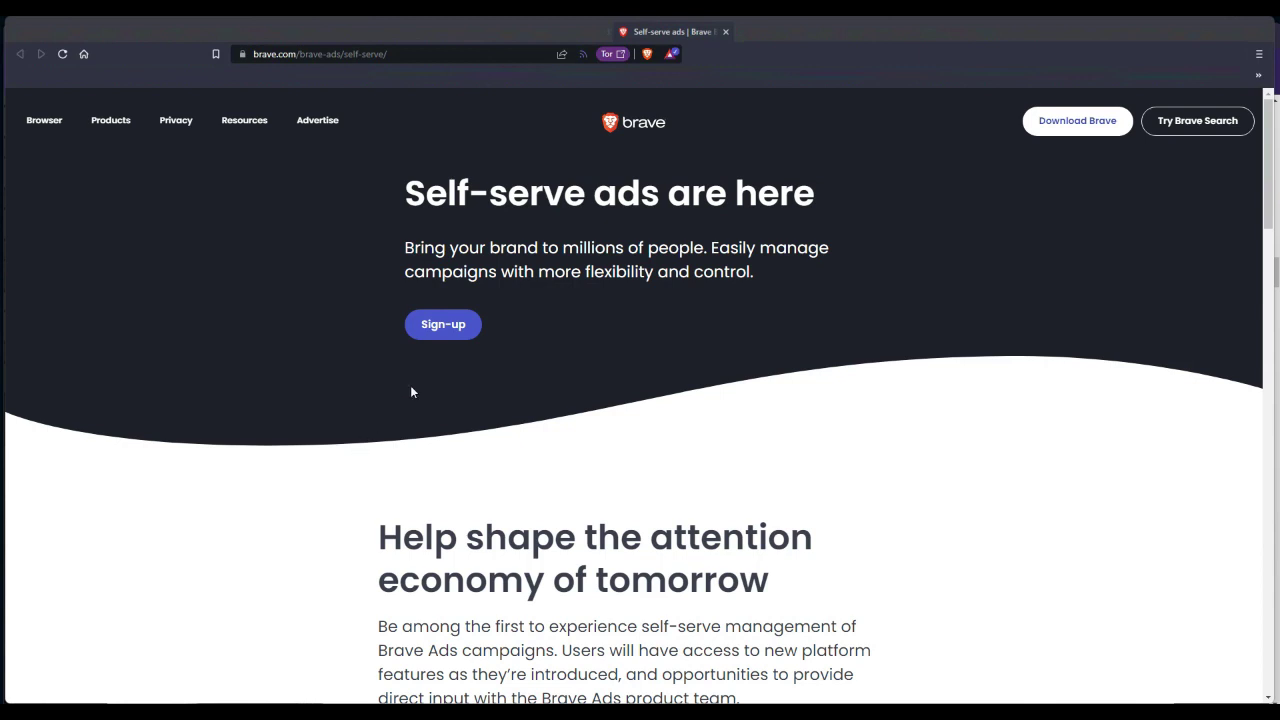
Start the sign-up survey, accept the payment terms and choose the over $1,000 monthly budget
click(451, 325)
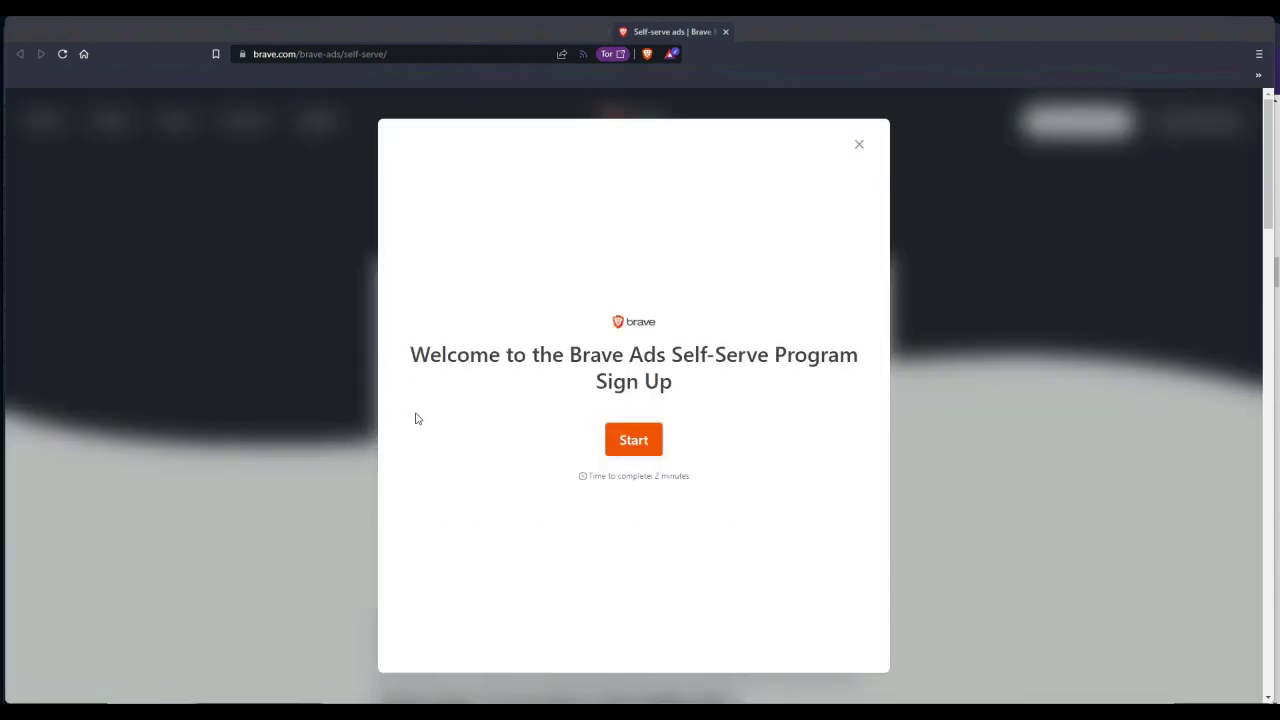
click(620, 445)
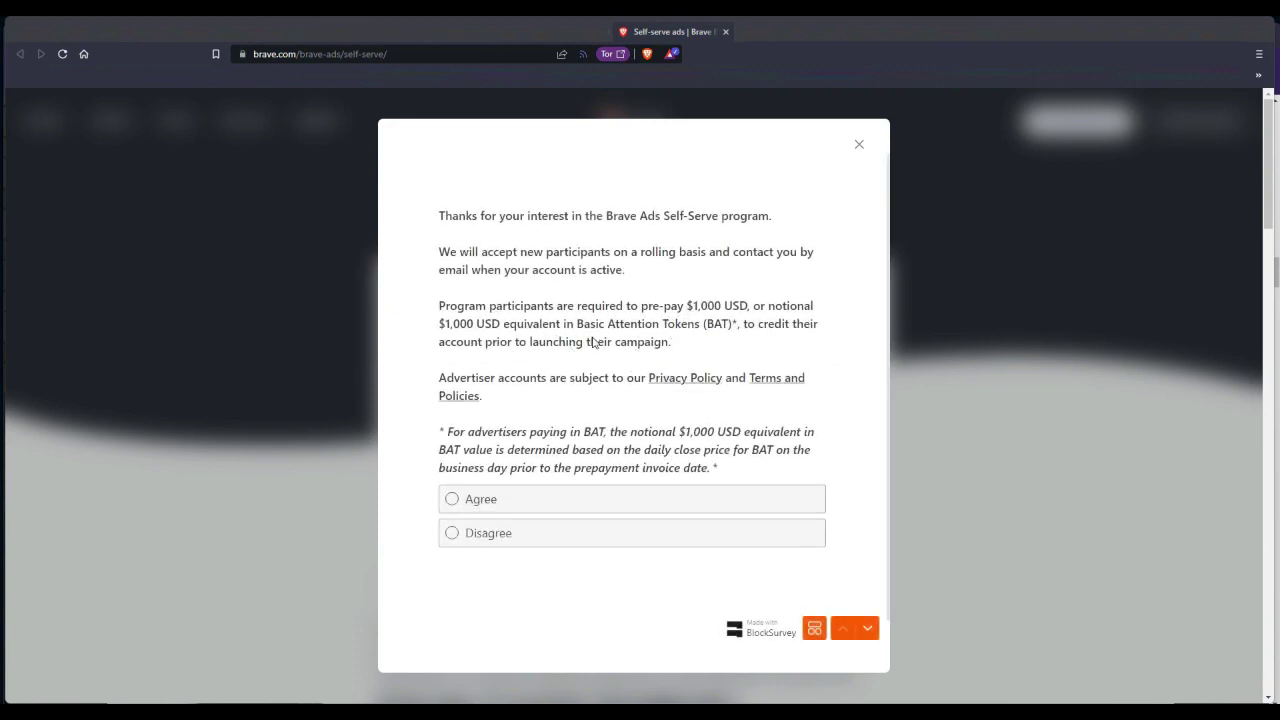
click(506, 499)
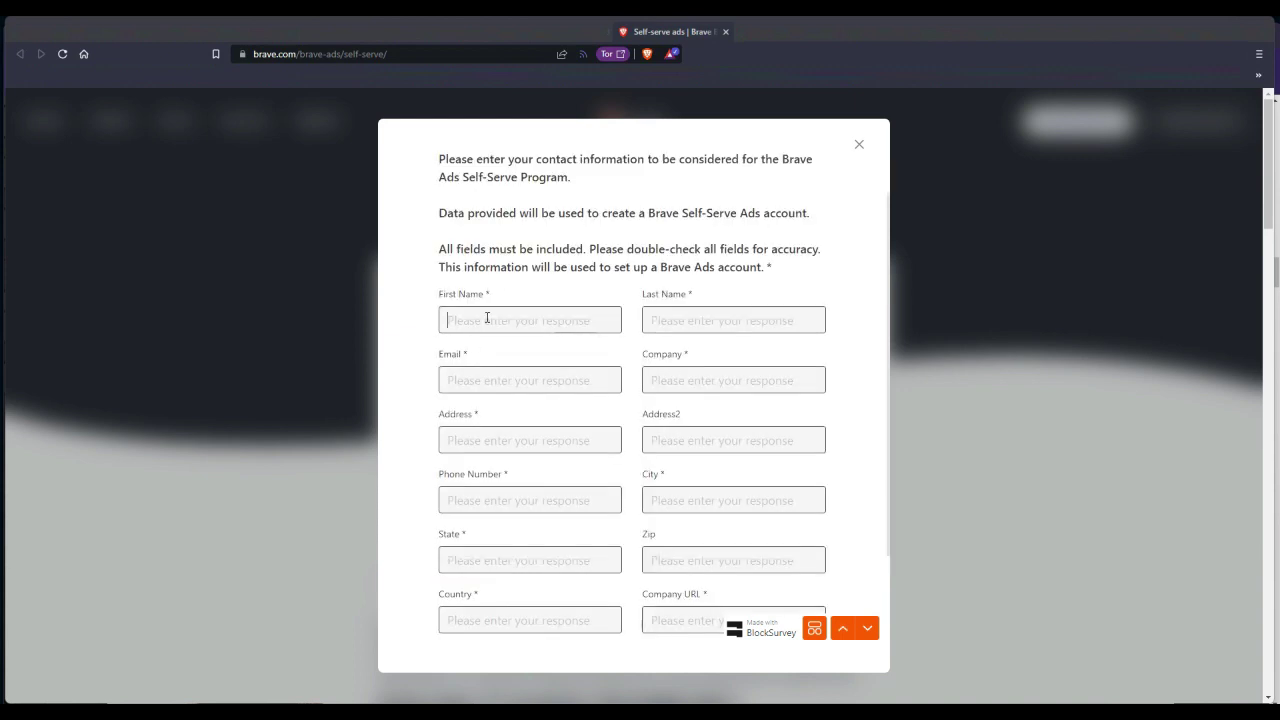
click(730, 380)
click(867, 628)
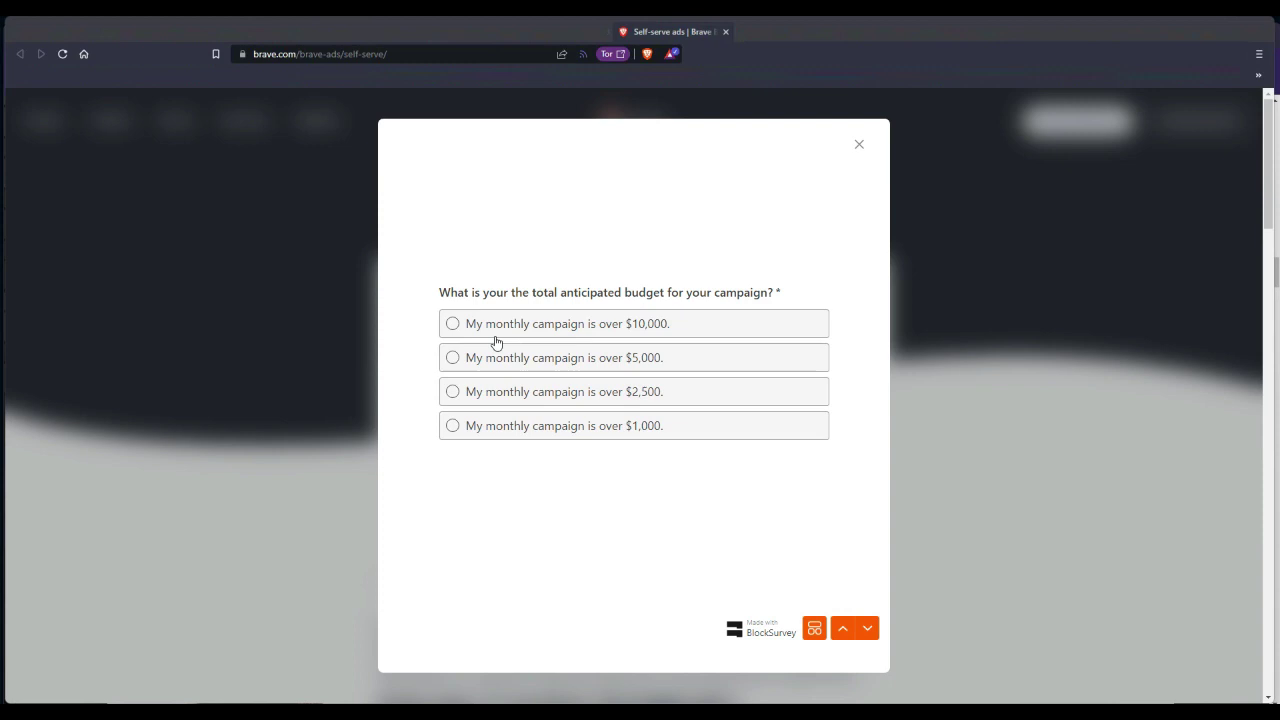
click(495, 425)
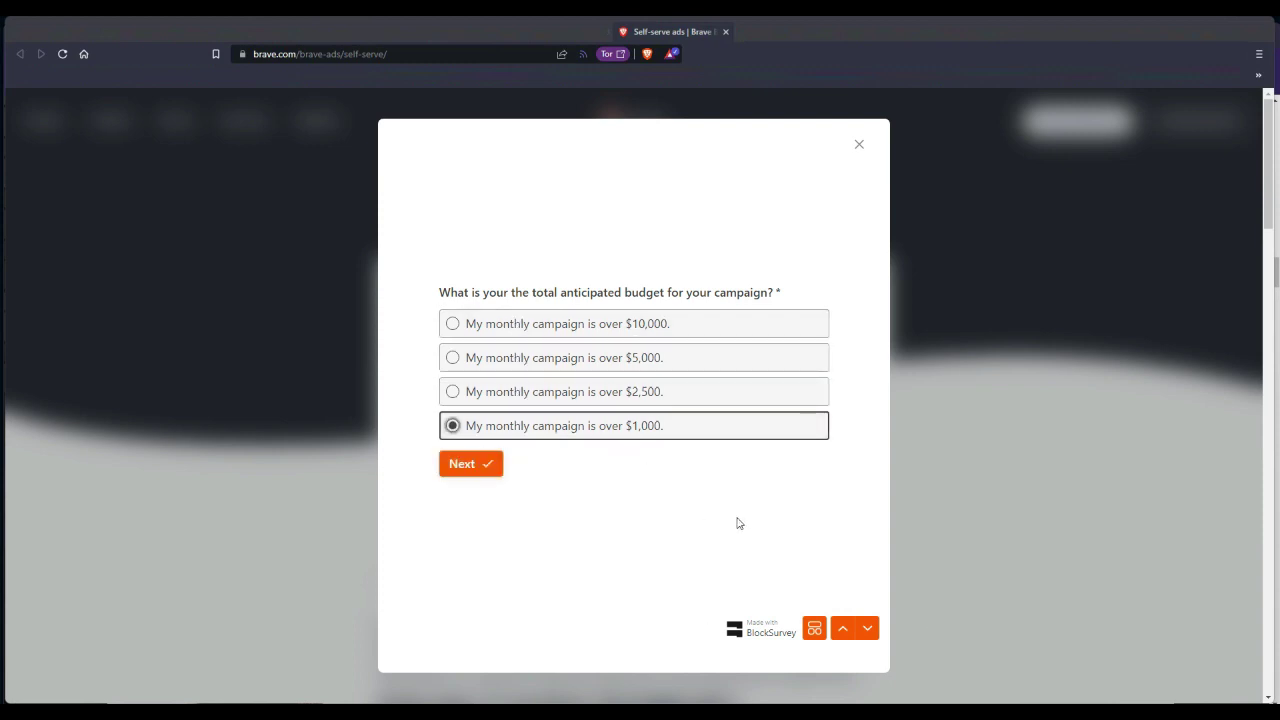
click(867, 628)
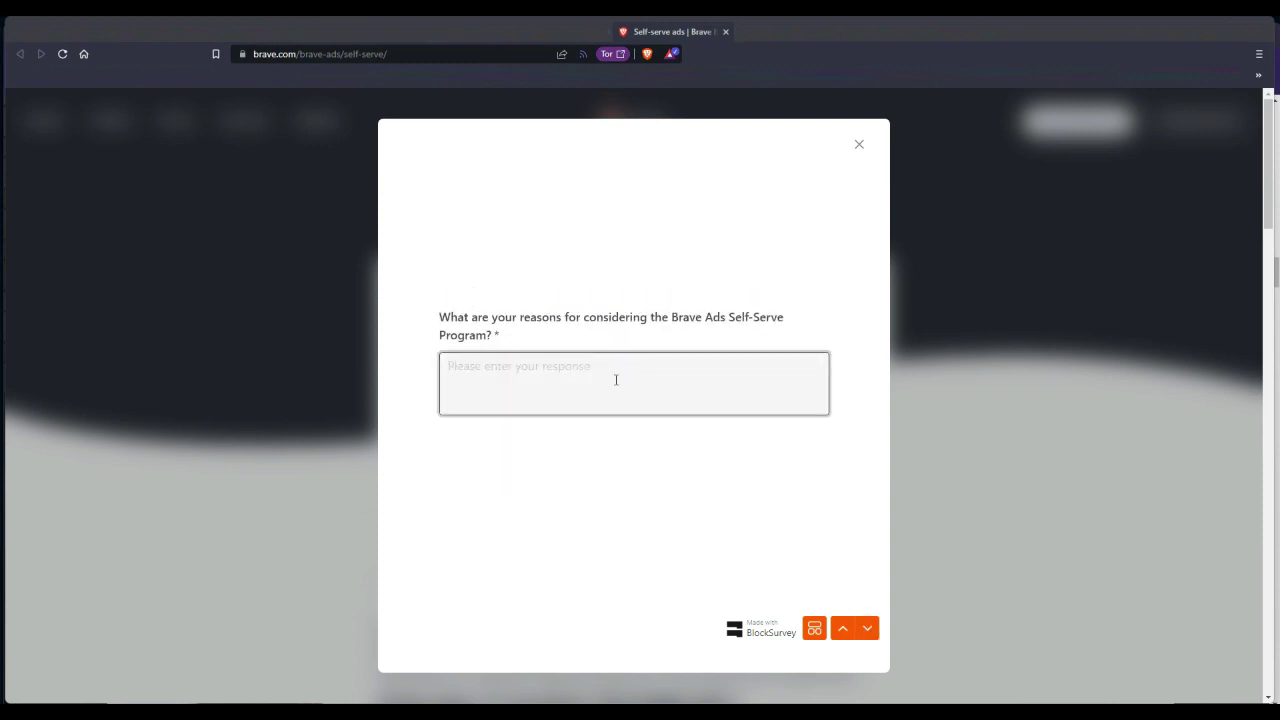
Leave the reasons answer blank and agree to feedback sessions, Brave Search reach and pre-payment
text(Ads)
key(BackSpace)
key(BackSpace)
key(BackSpace)
click(867, 628)
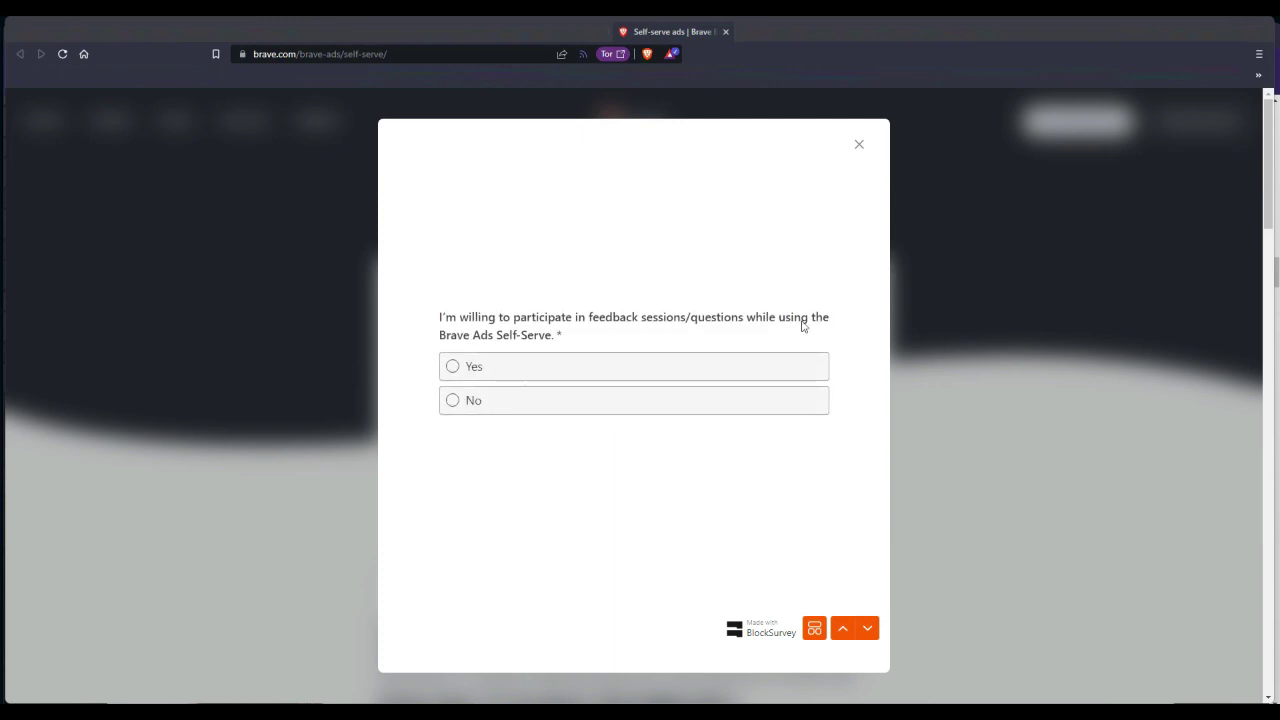
click(478, 372)
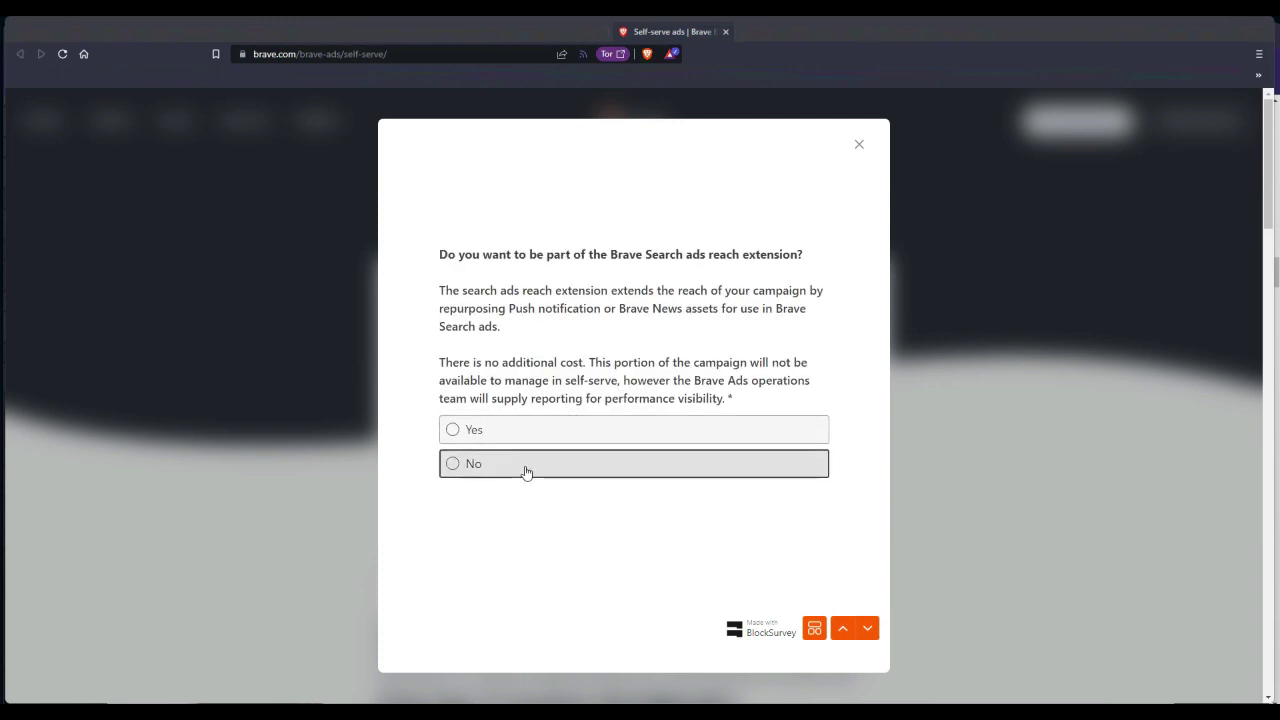
click(615, 438)
click(866, 630)
click(526, 358)
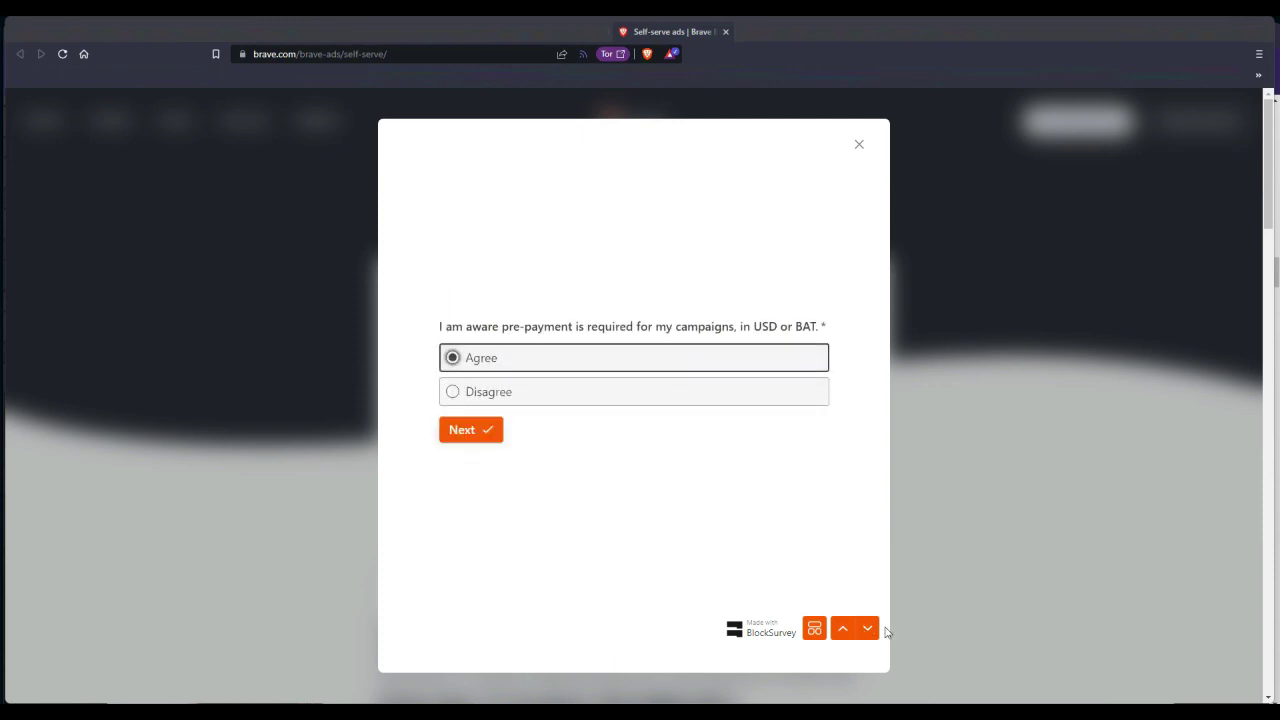
Clear the test text from the final comments box and close the survey
text(vguf)
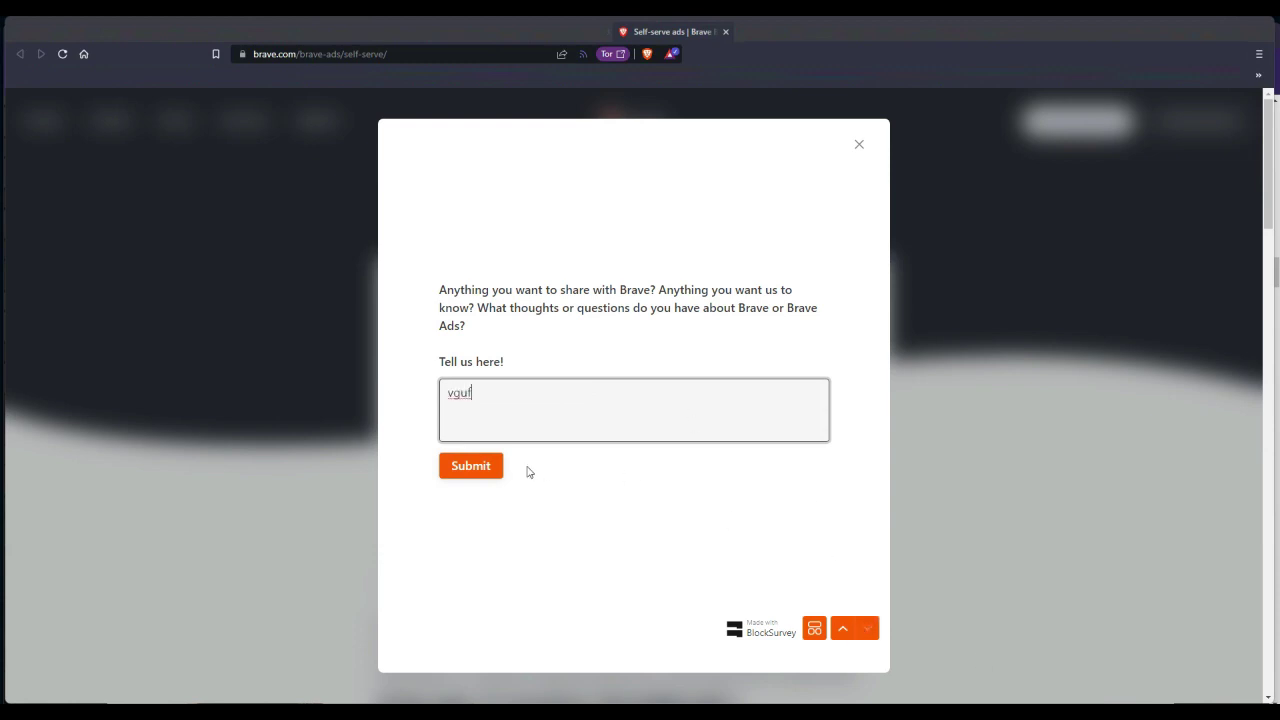
drag(472, 393, 357, 391)
key(BackSpace)
click(858, 144)
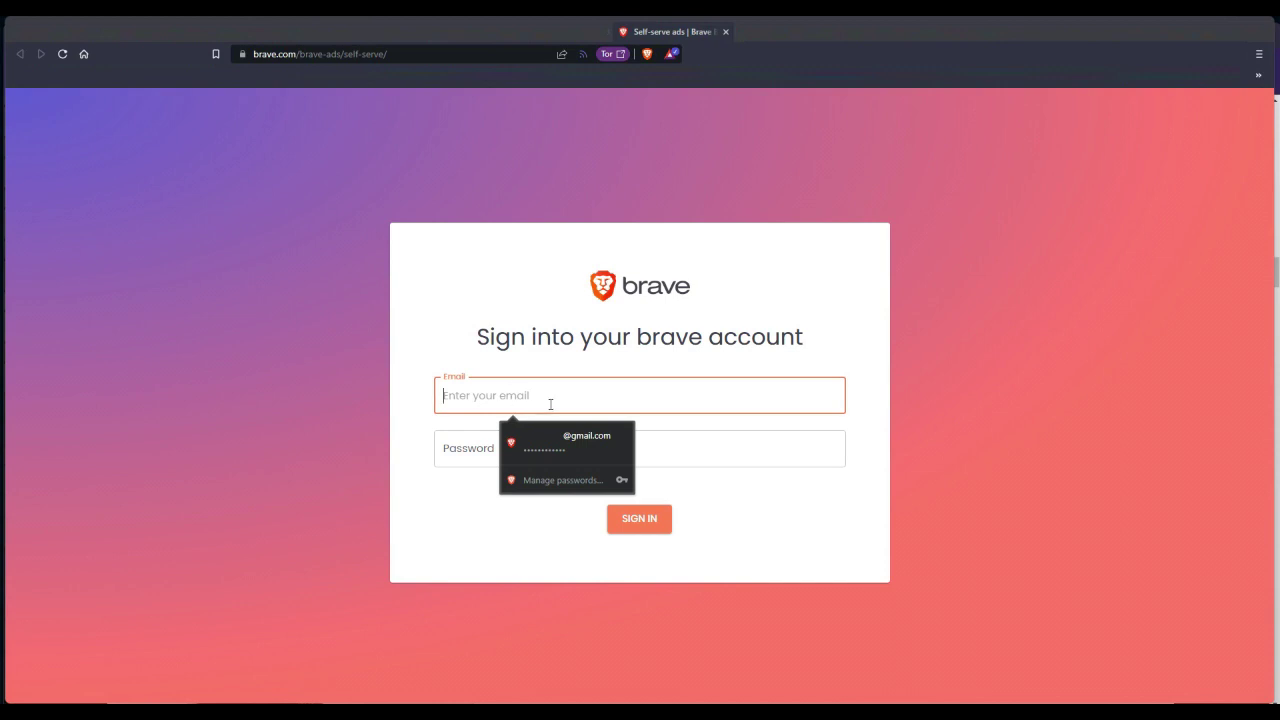
Sign in to Brave Ads with the saved autofill credentials
key(Down)
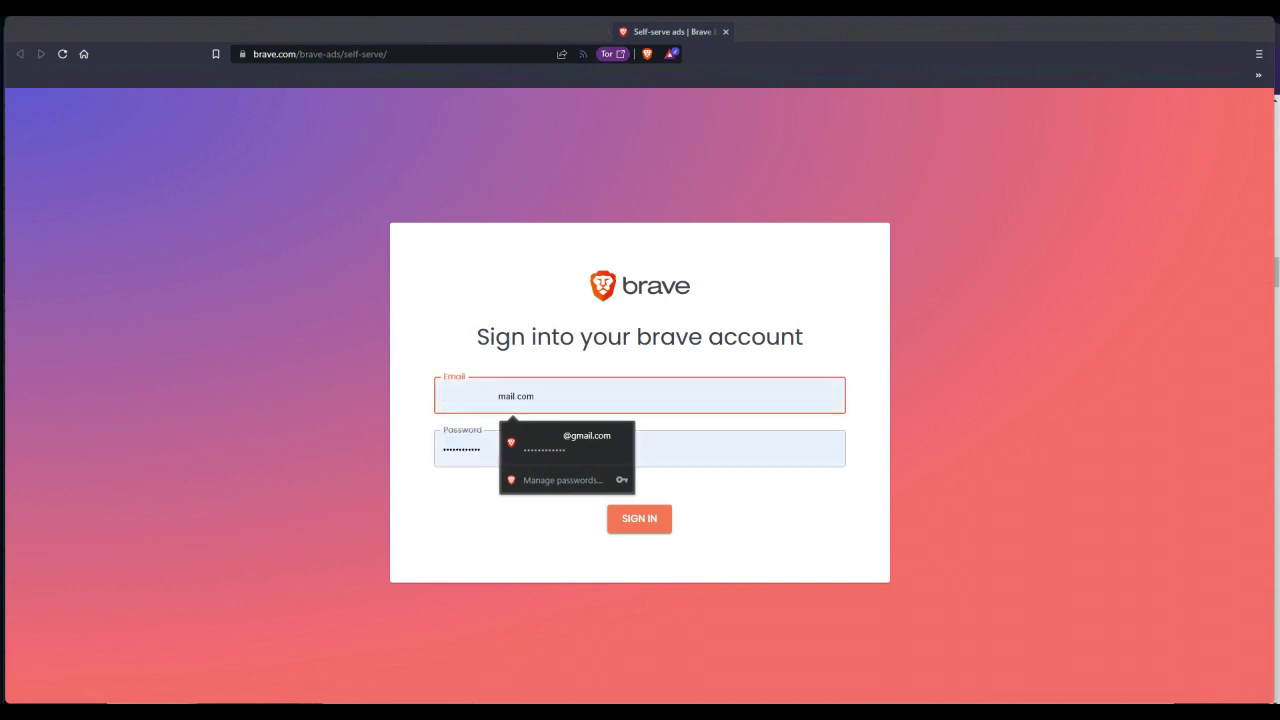
key(Return)
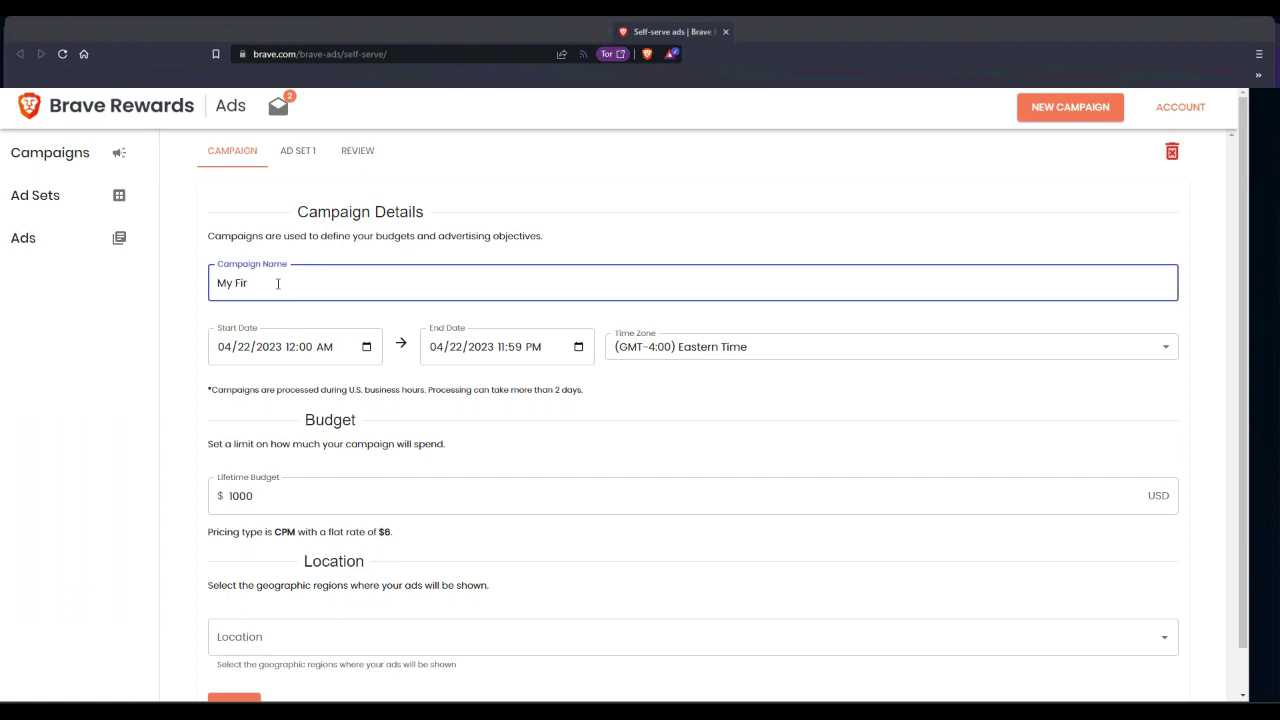
Finish the campaign name 'My First Ad' and set its end date to April 30, 2023
text(st Ad)
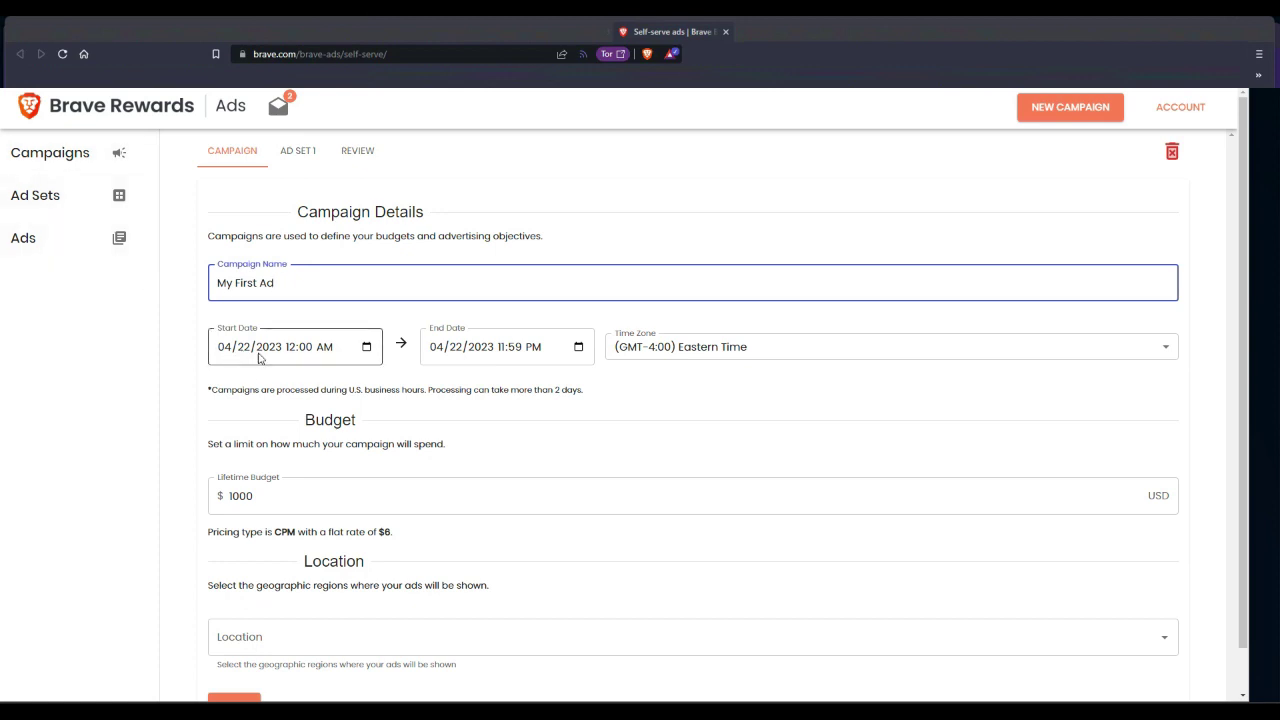
click(367, 350)
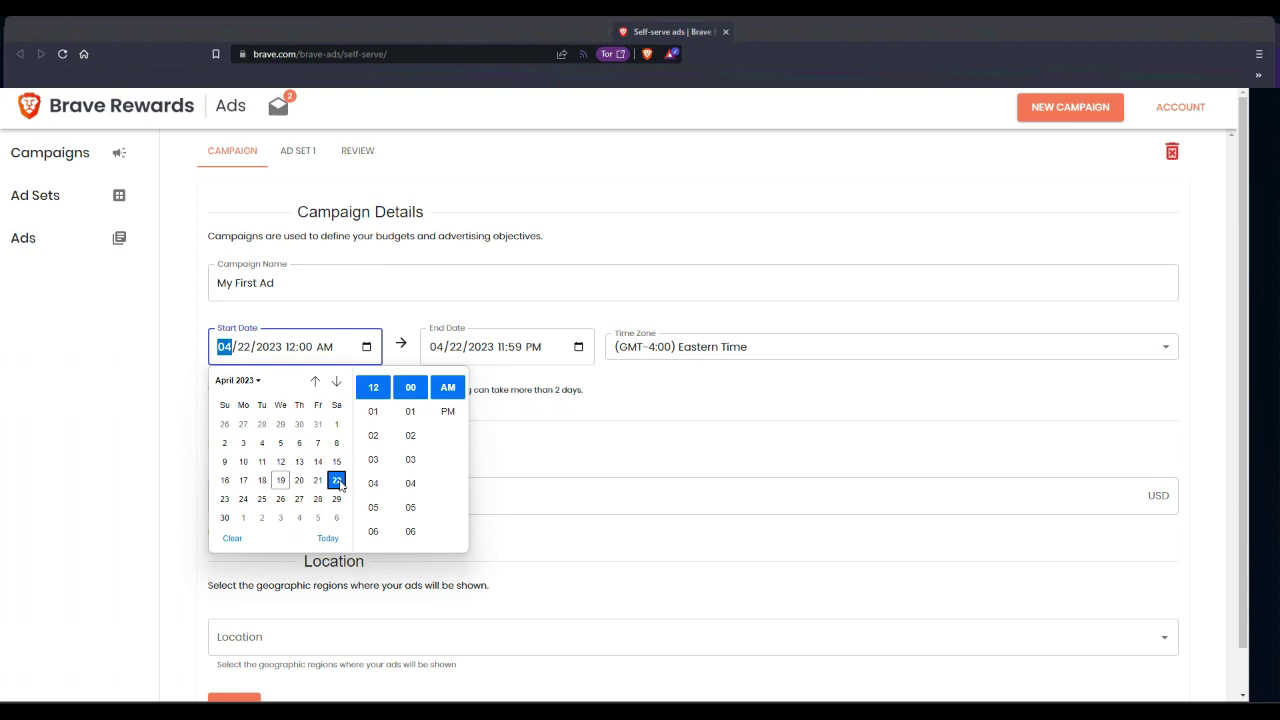
click(508, 378)
click(457, 350)
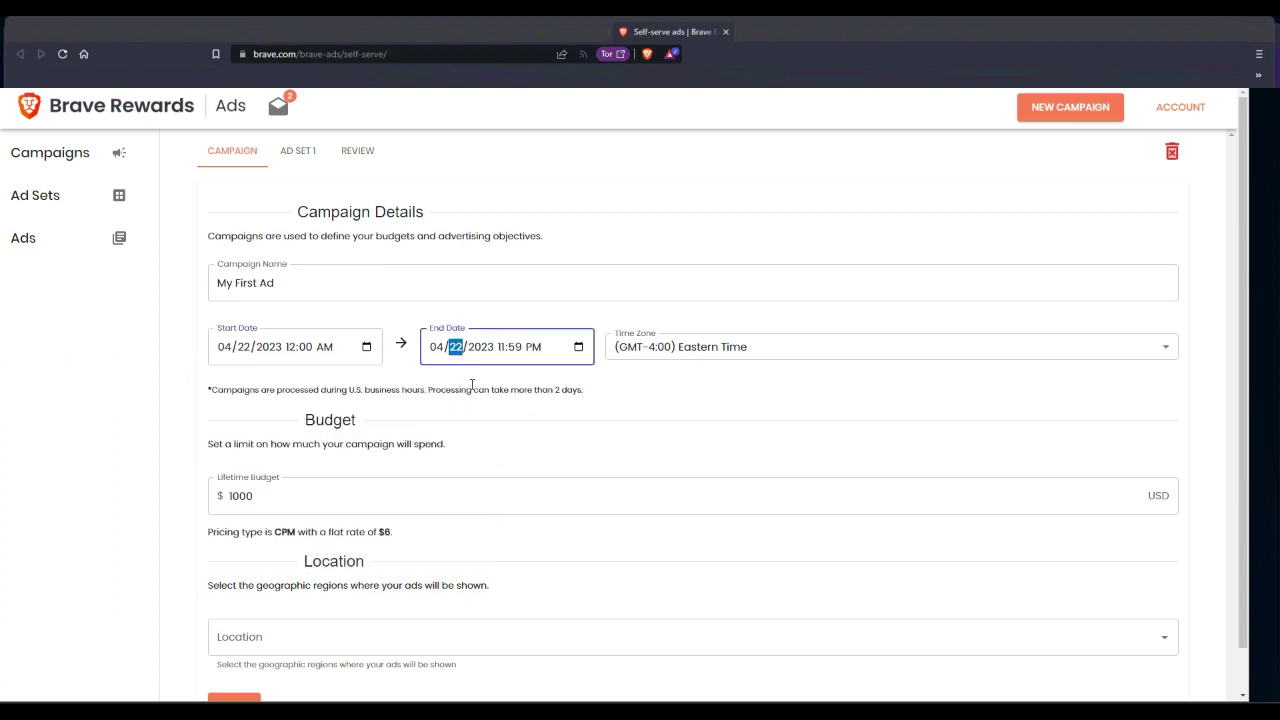
click(578, 347)
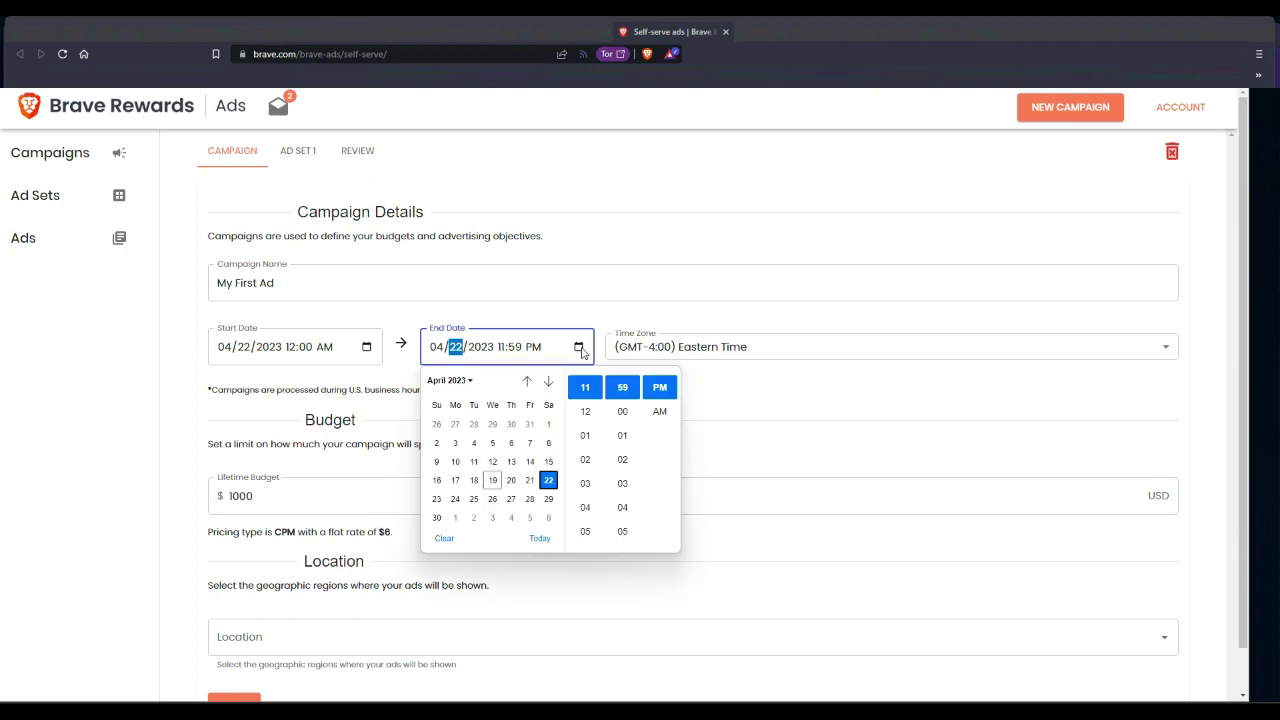
click(436, 517)
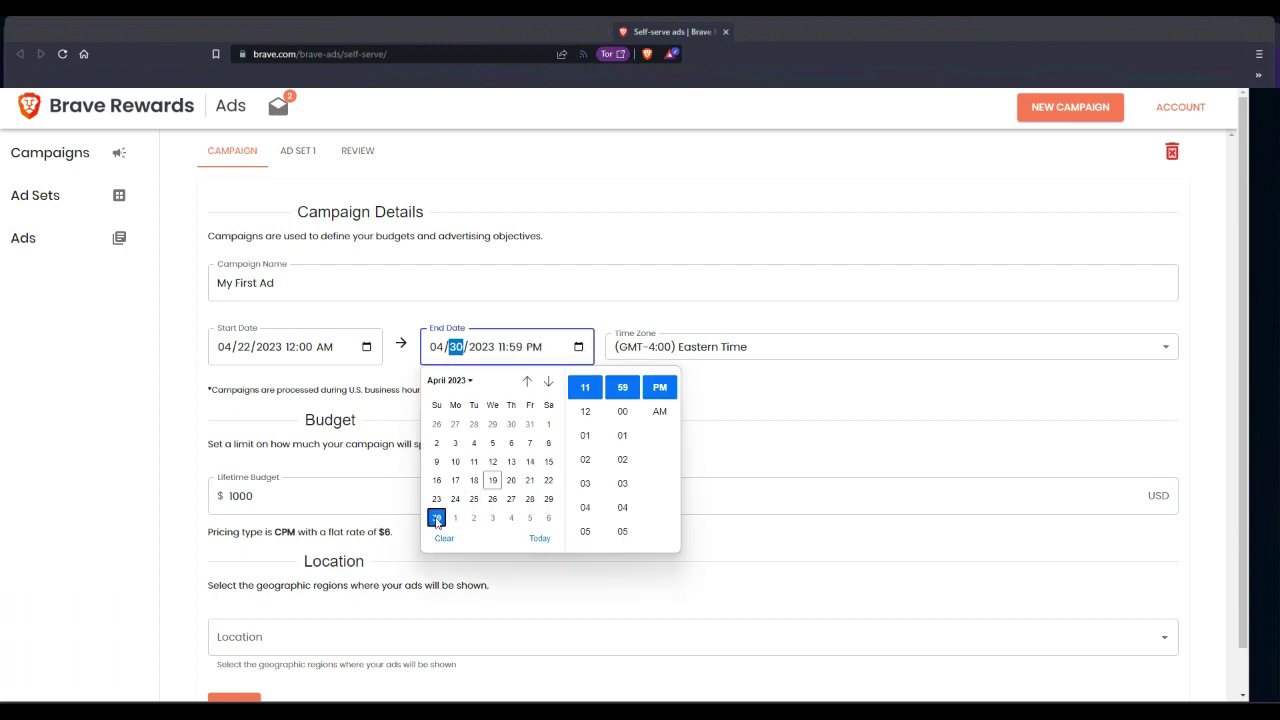
click(797, 382)
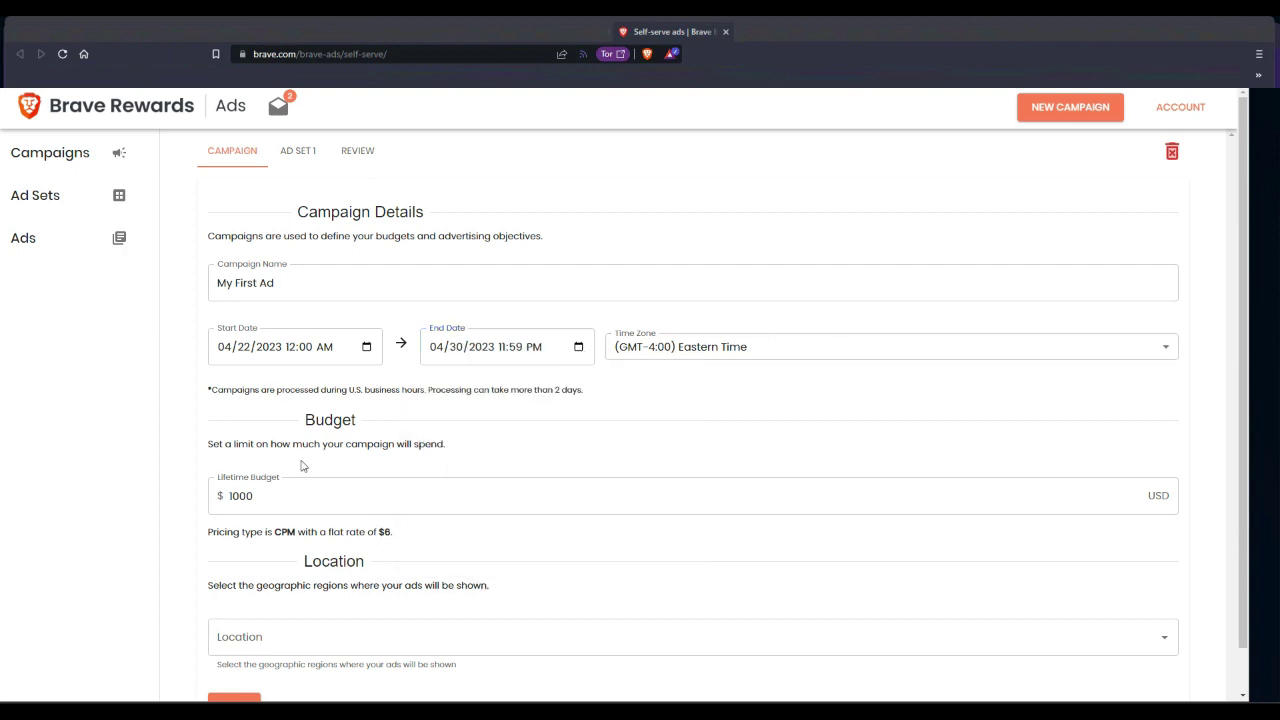
Keep the lifetime budget at the $1000 minimum after nudging it down and back up
click(467, 494)
key(Down)
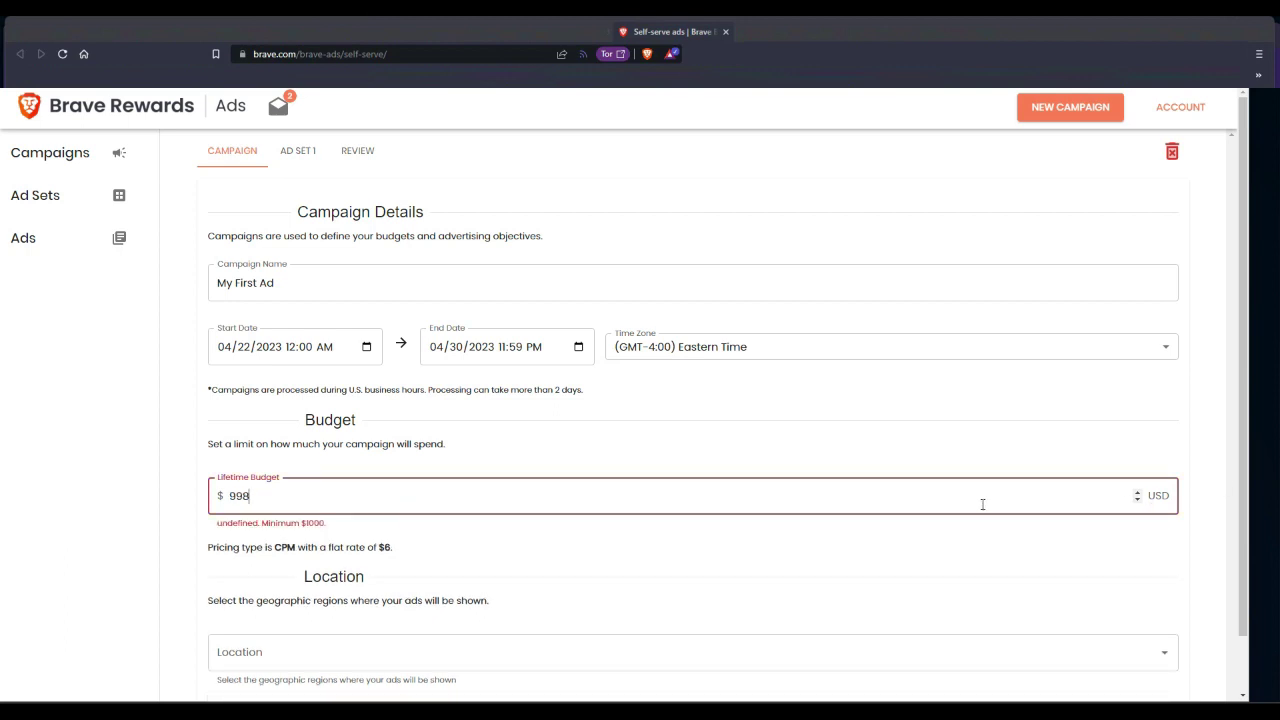
key(Up)
key(Up)
key(Up)
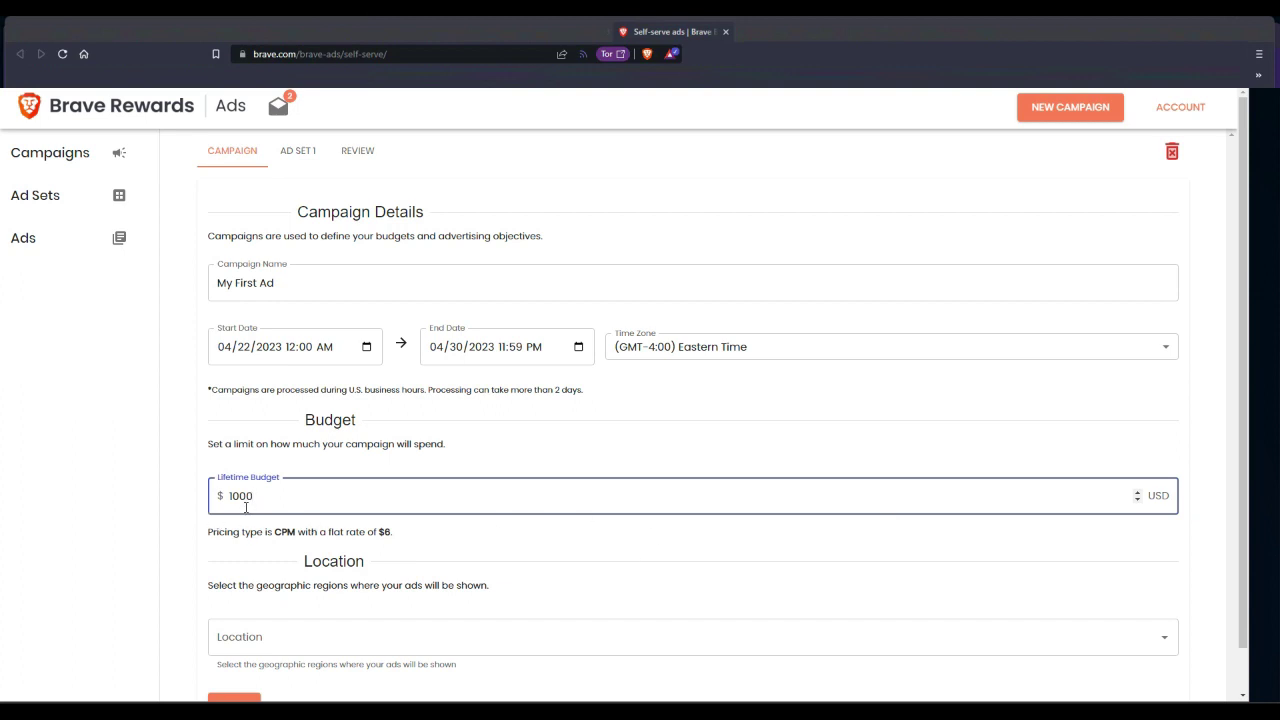
Target United Arab Emirates, United States and United Kingdom as campaign locations
scroll(240, 556, down, 1)
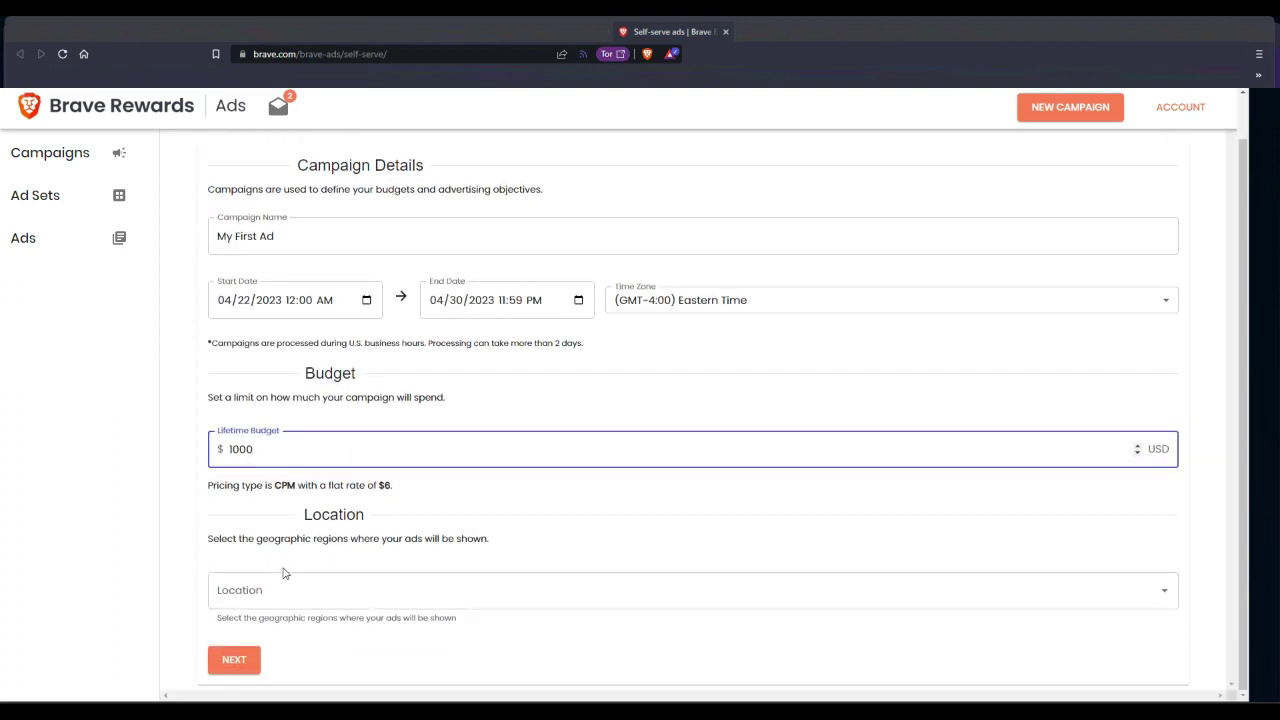
click(623, 594)
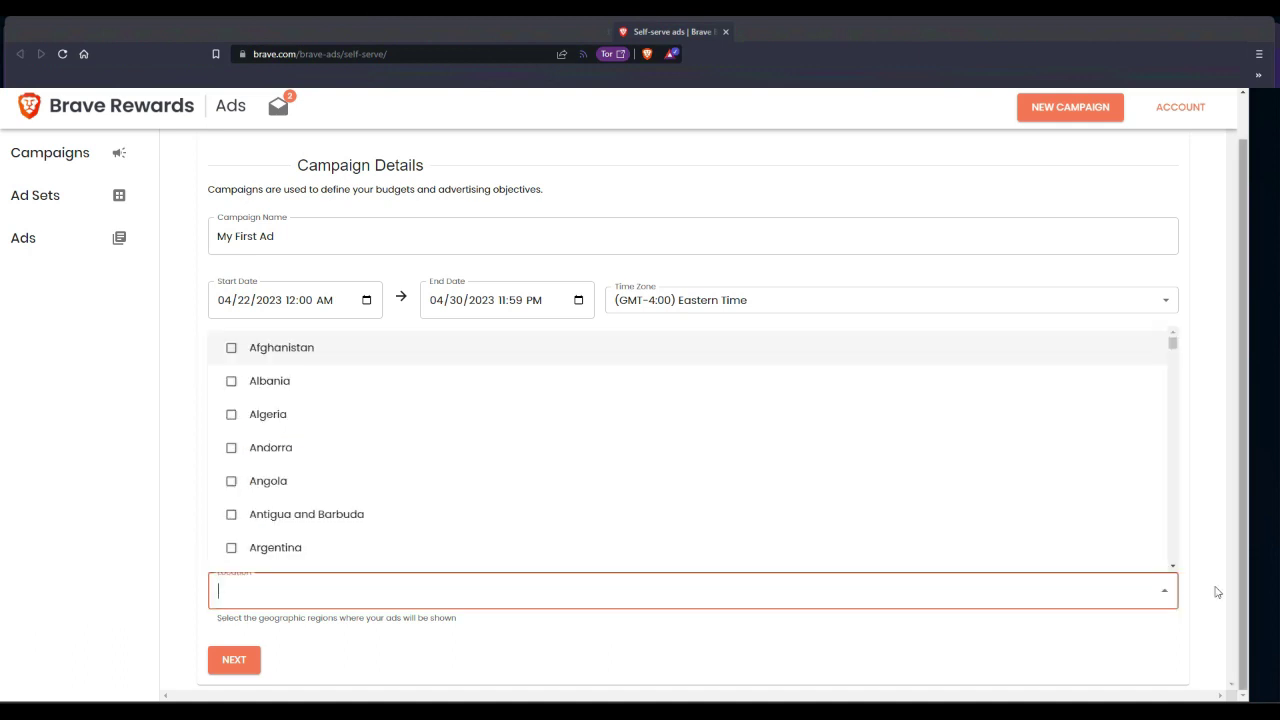
scroll(383, 487, down, 3)
text(unit)
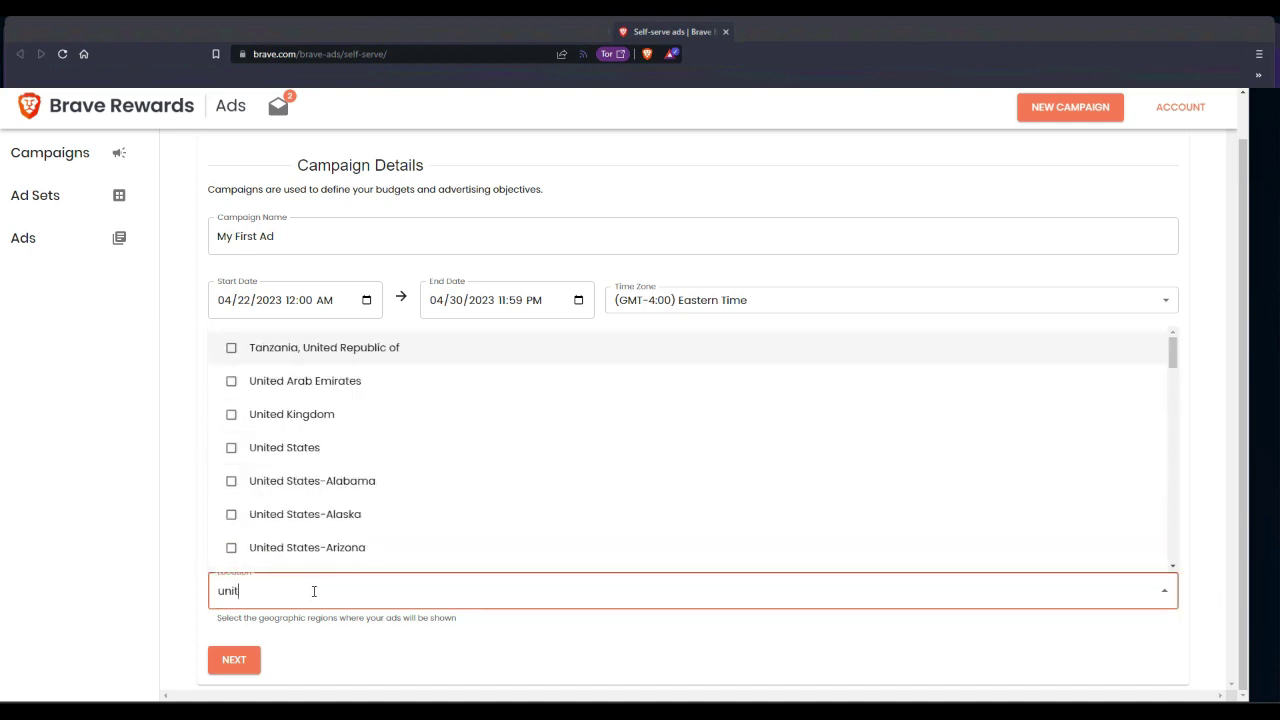
click(314, 452)
click(300, 486)
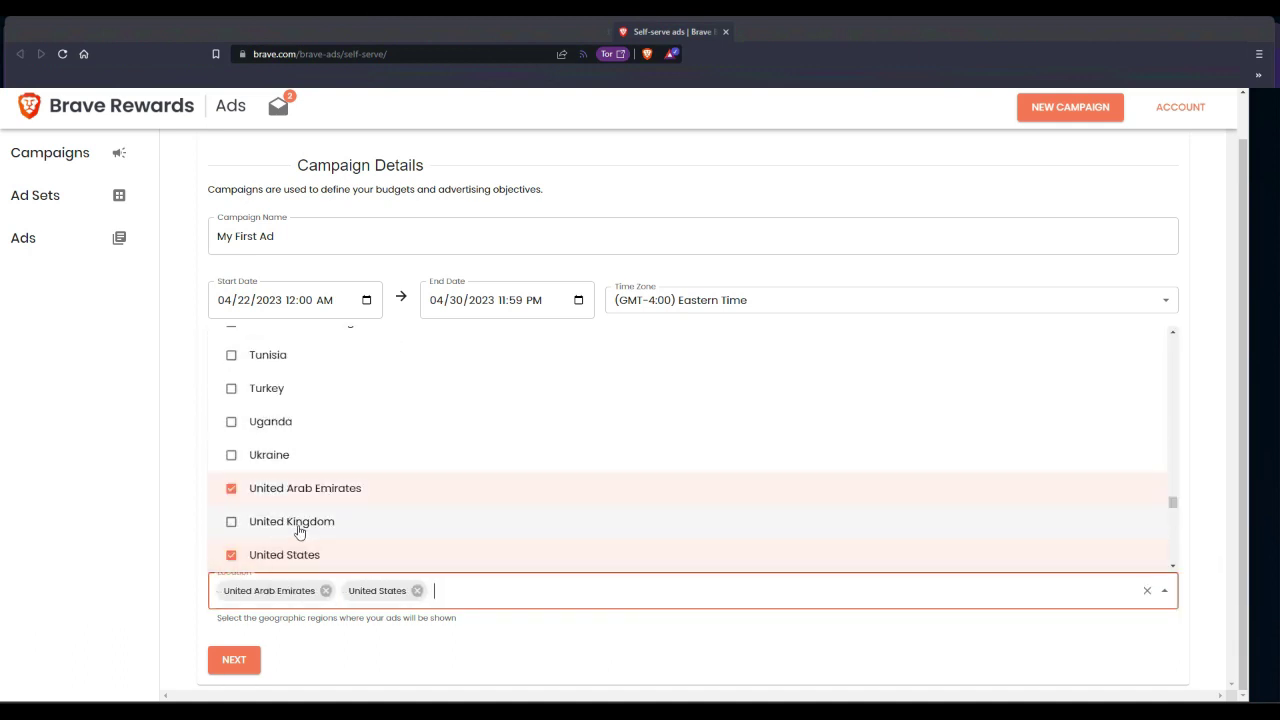
click(300, 523)
click(534, 634)
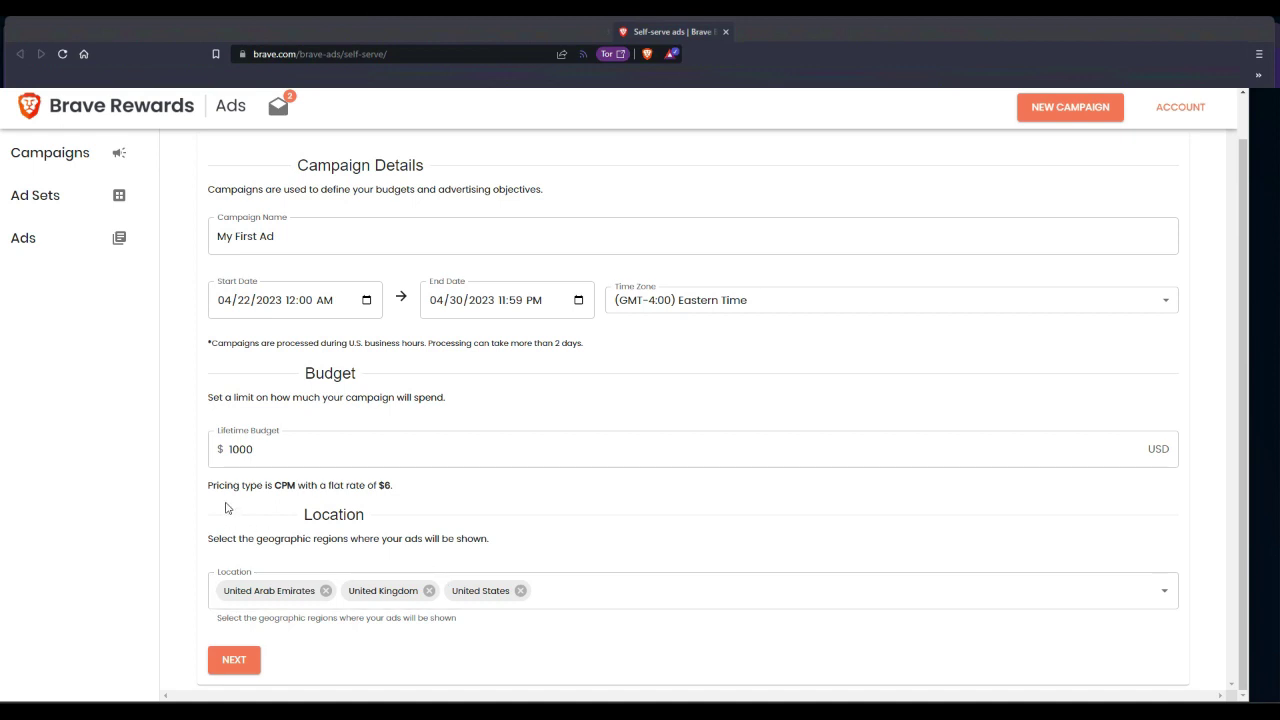
Move to the ad set details and name Ad Set 1 'Tech & Media'
click(255, 656)
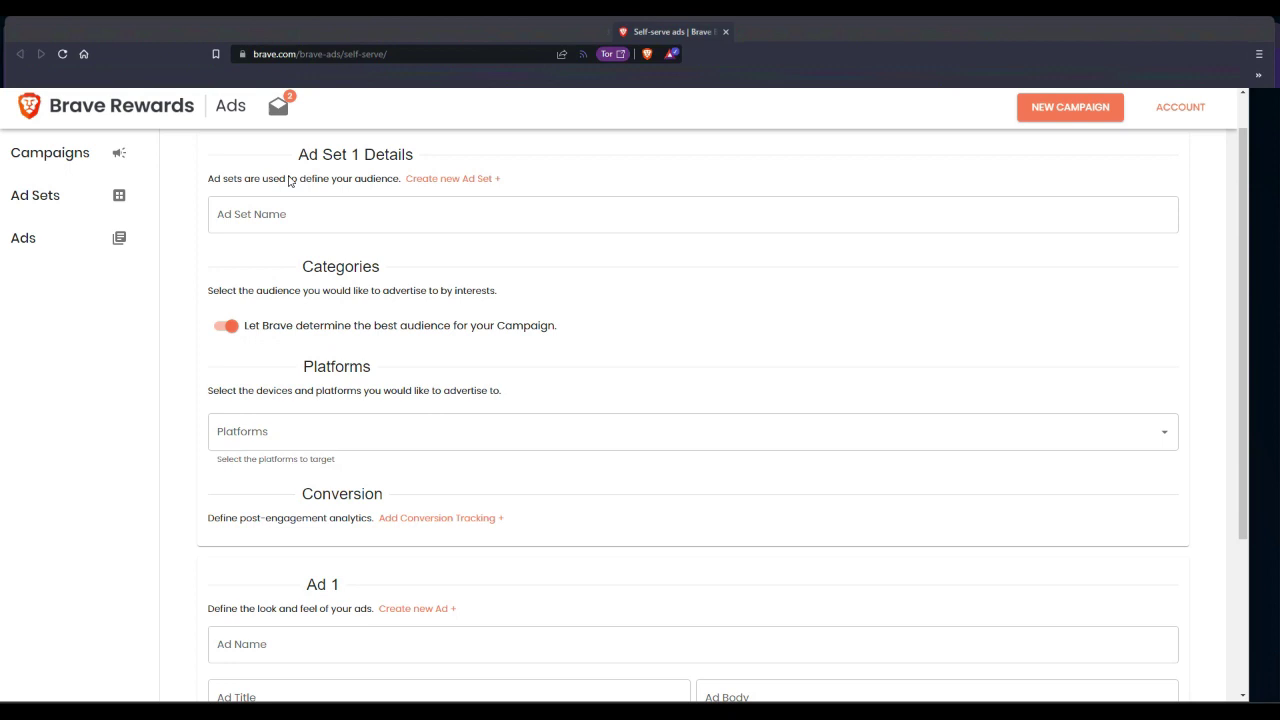
scroll(391, 208, up, 1)
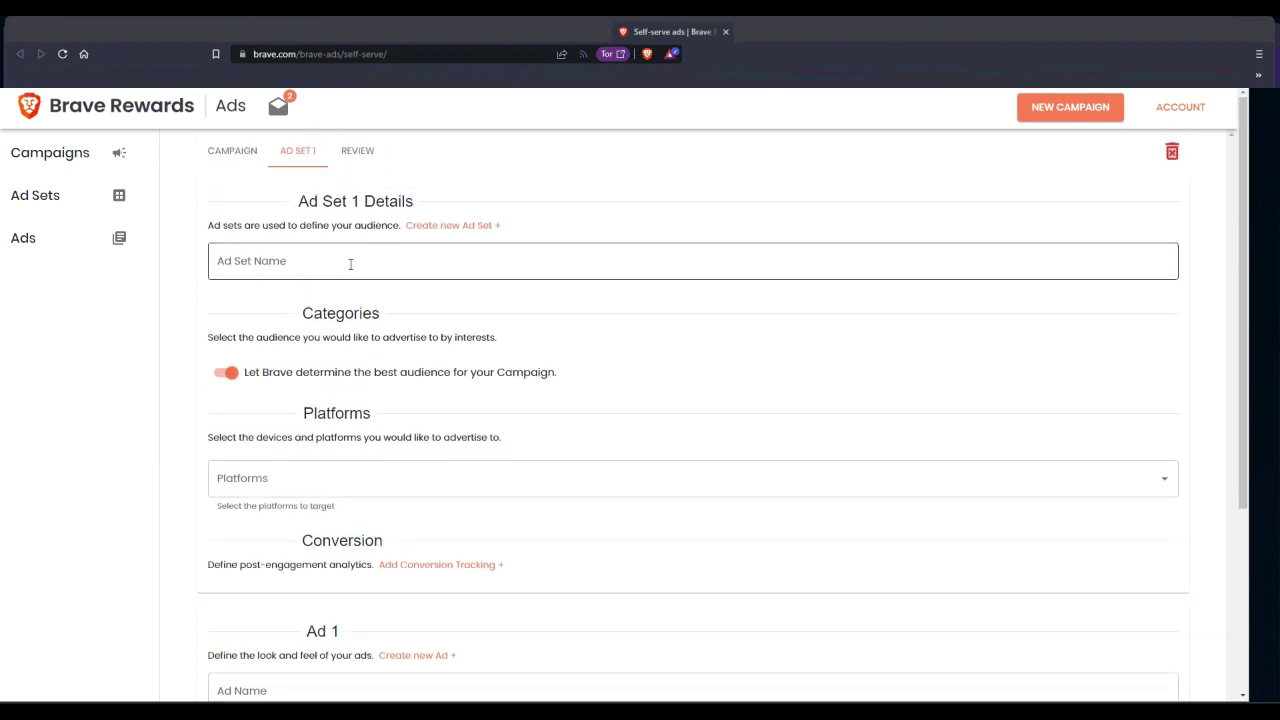
click(346, 267)
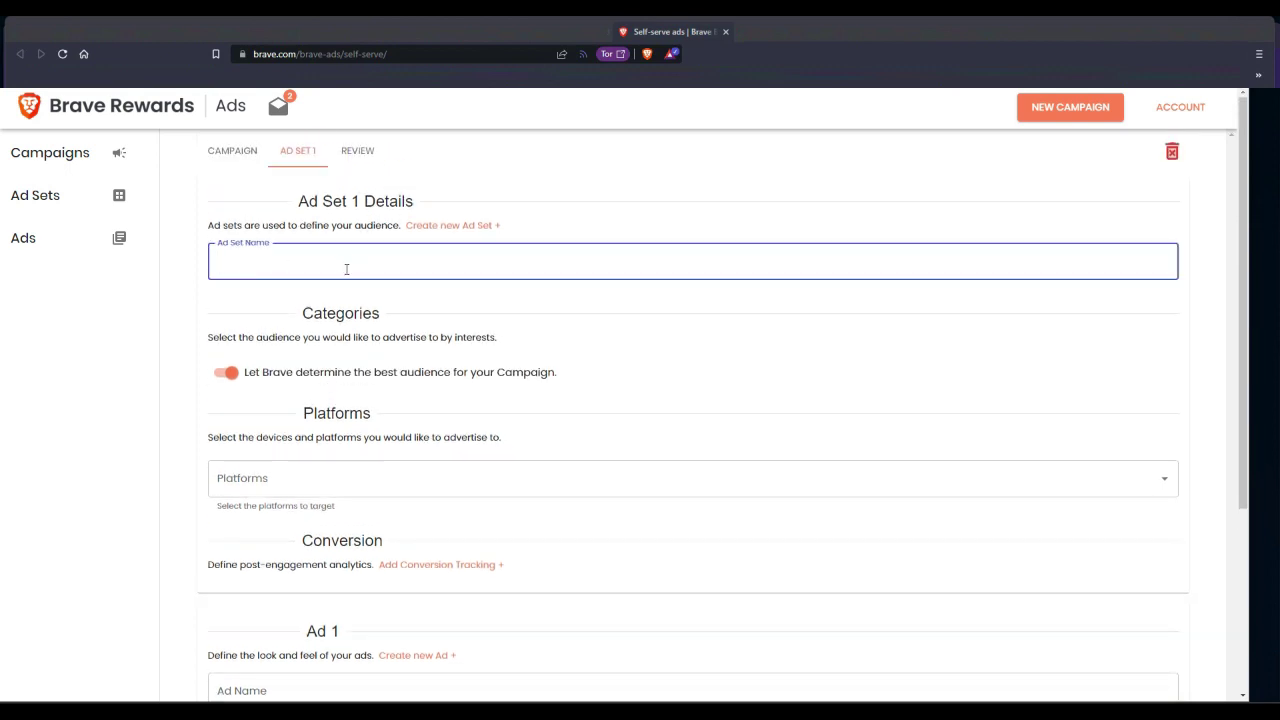
text(Tech)
text(& Media)
Target the windows, macos, android and ios platforms for the ad set
scroll(222, 450, down, 1)
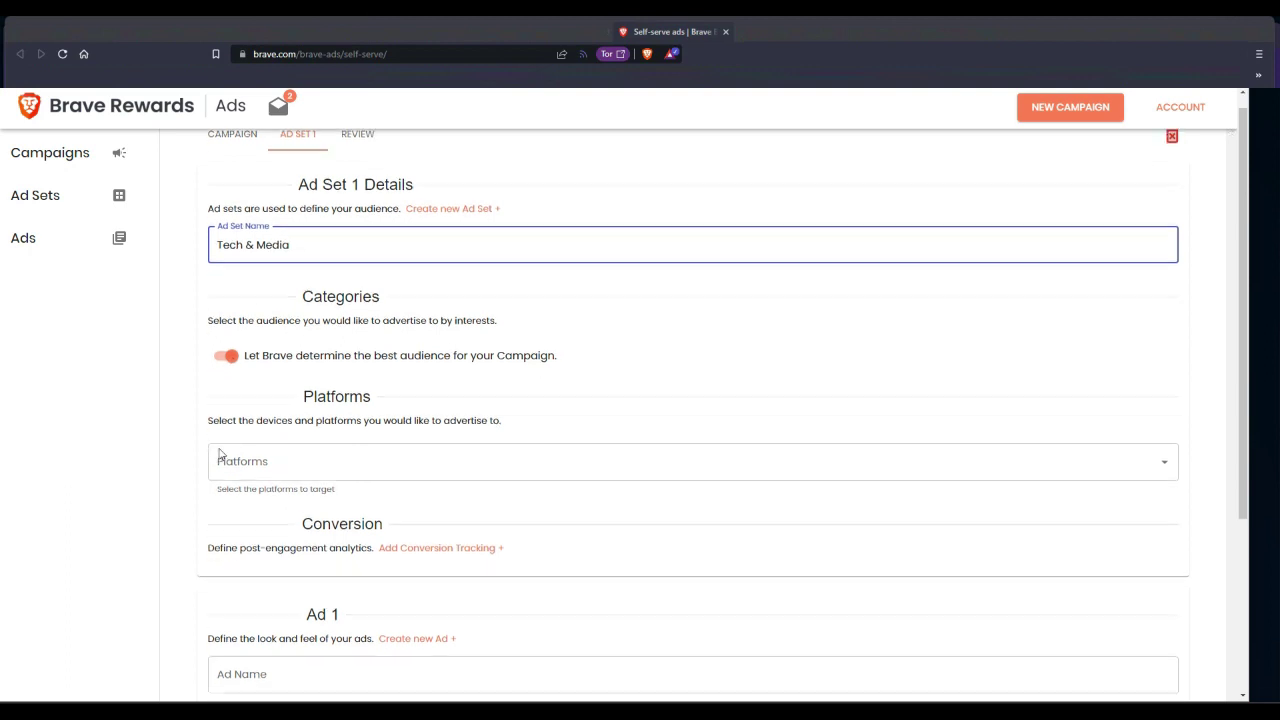
click(288, 422)
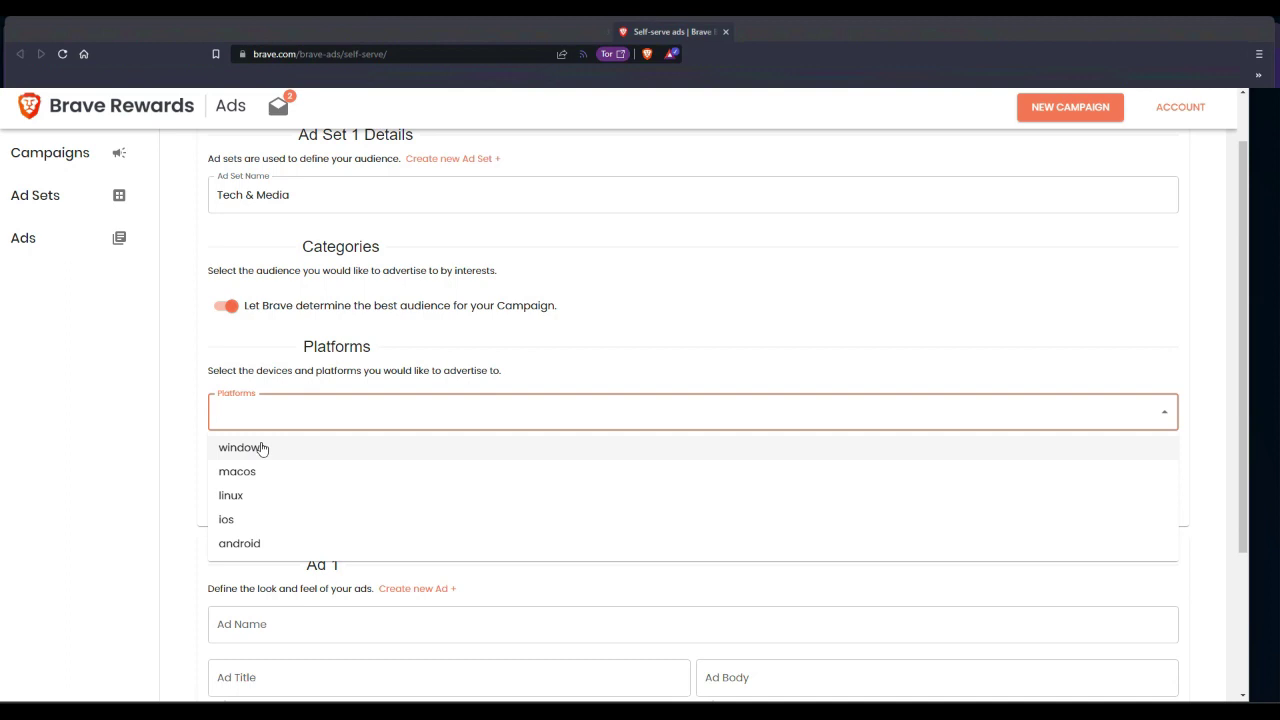
click(262, 448)
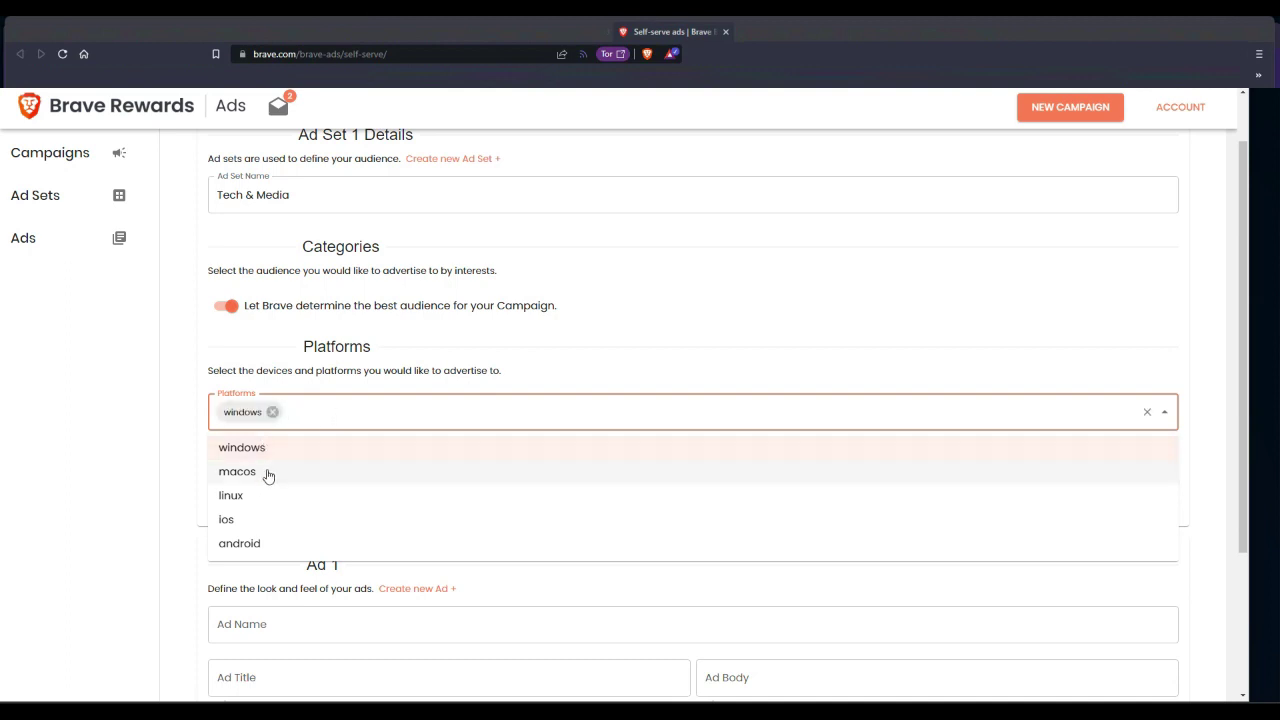
click(264, 472)
click(274, 543)
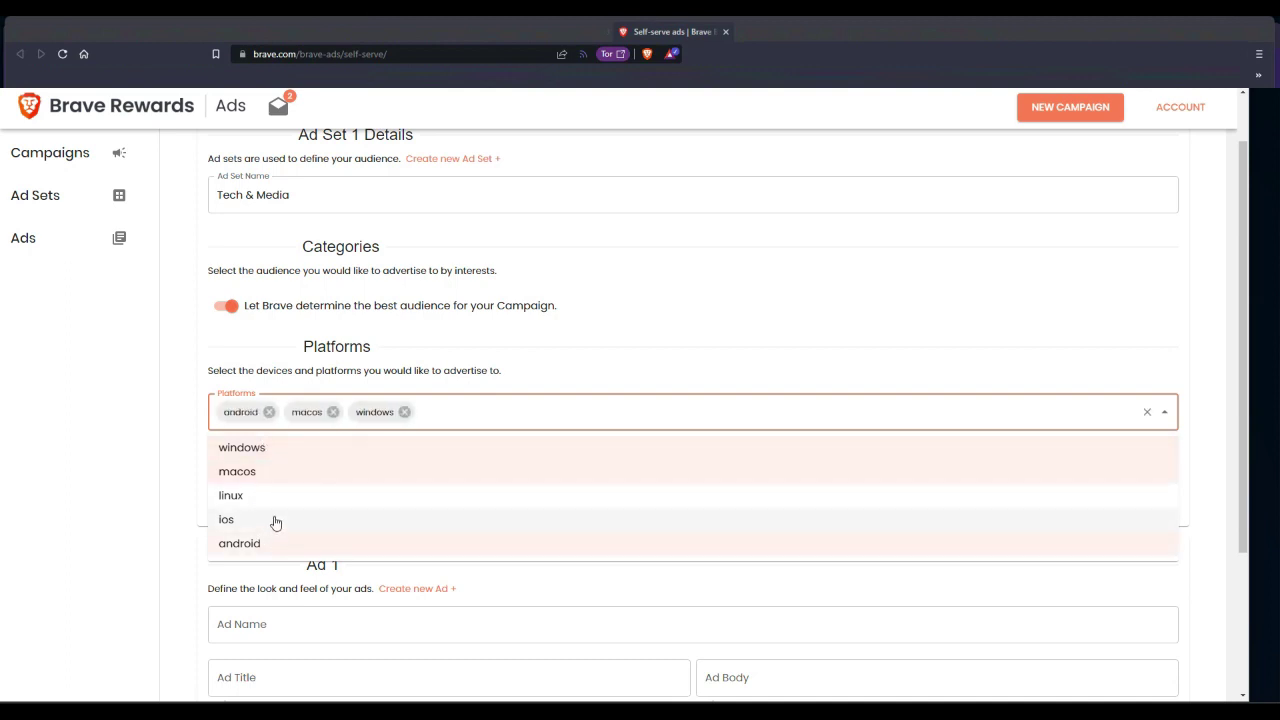
click(274, 520)
click(1164, 411)
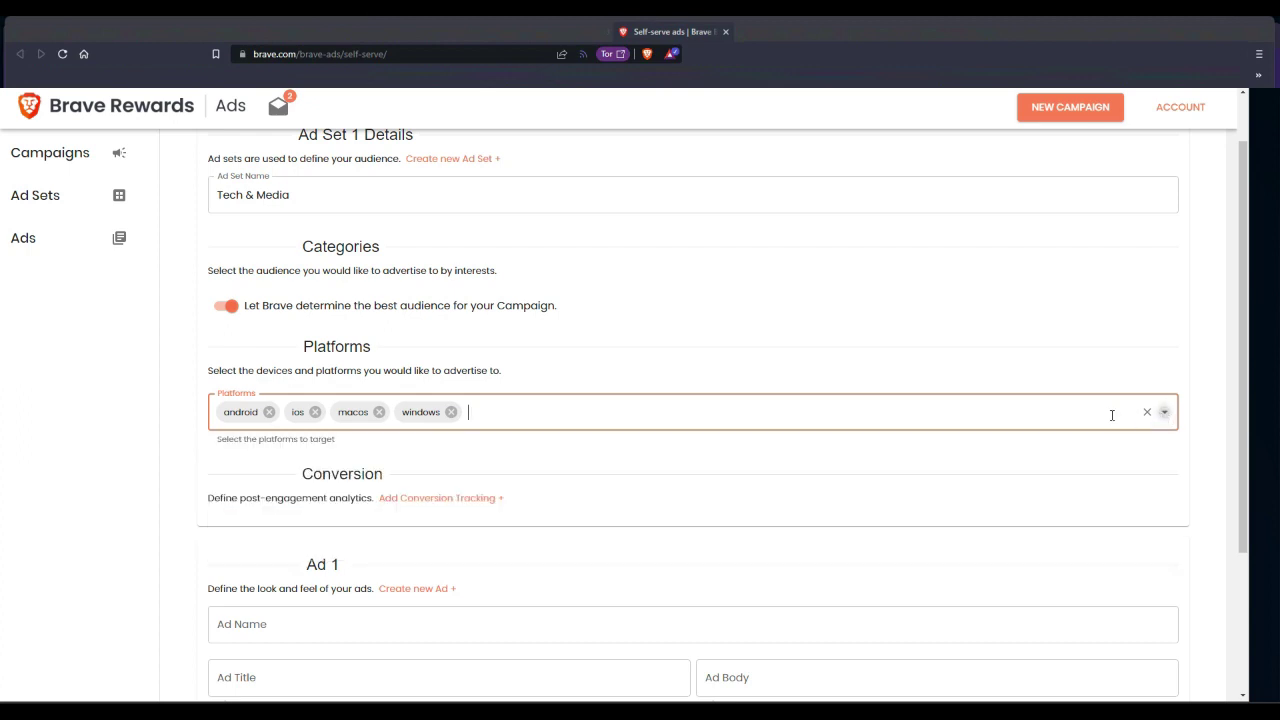
scroll(432, 451, down, 2)
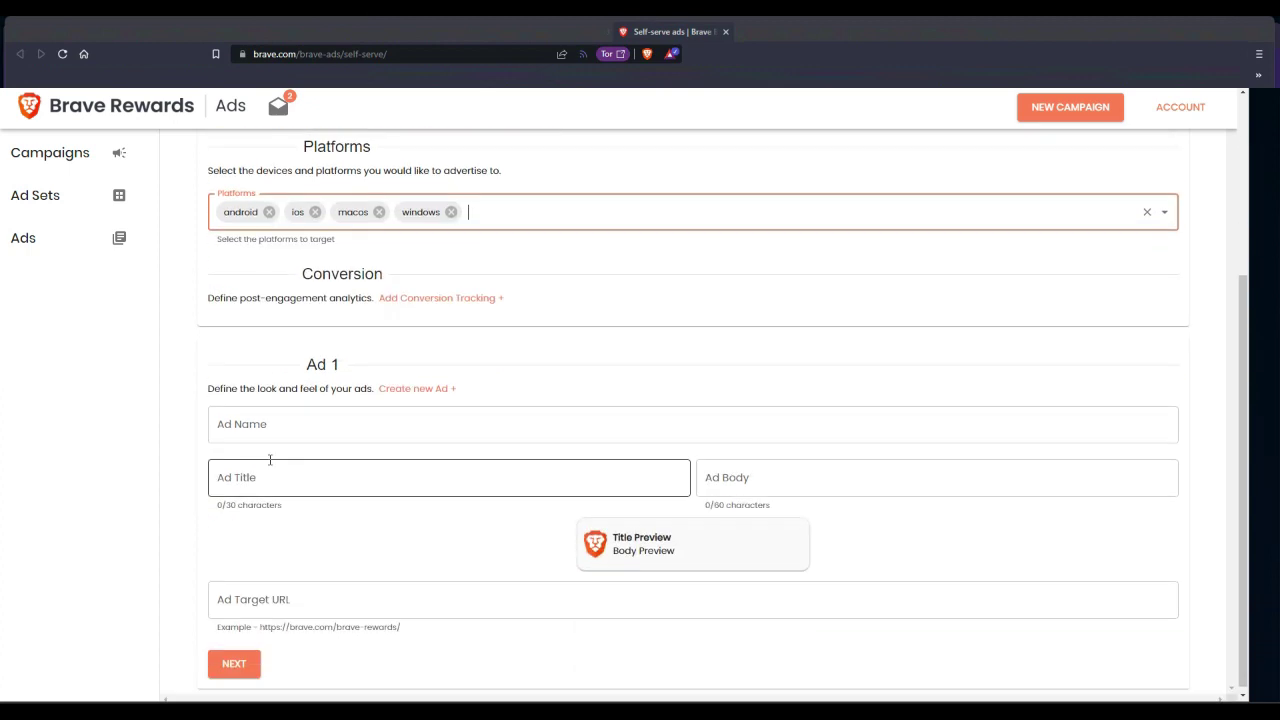
Give Ad 1 the name 'Latest Tech', title 'Hot Tech' and body '2023 New Tech'
click(422, 432)
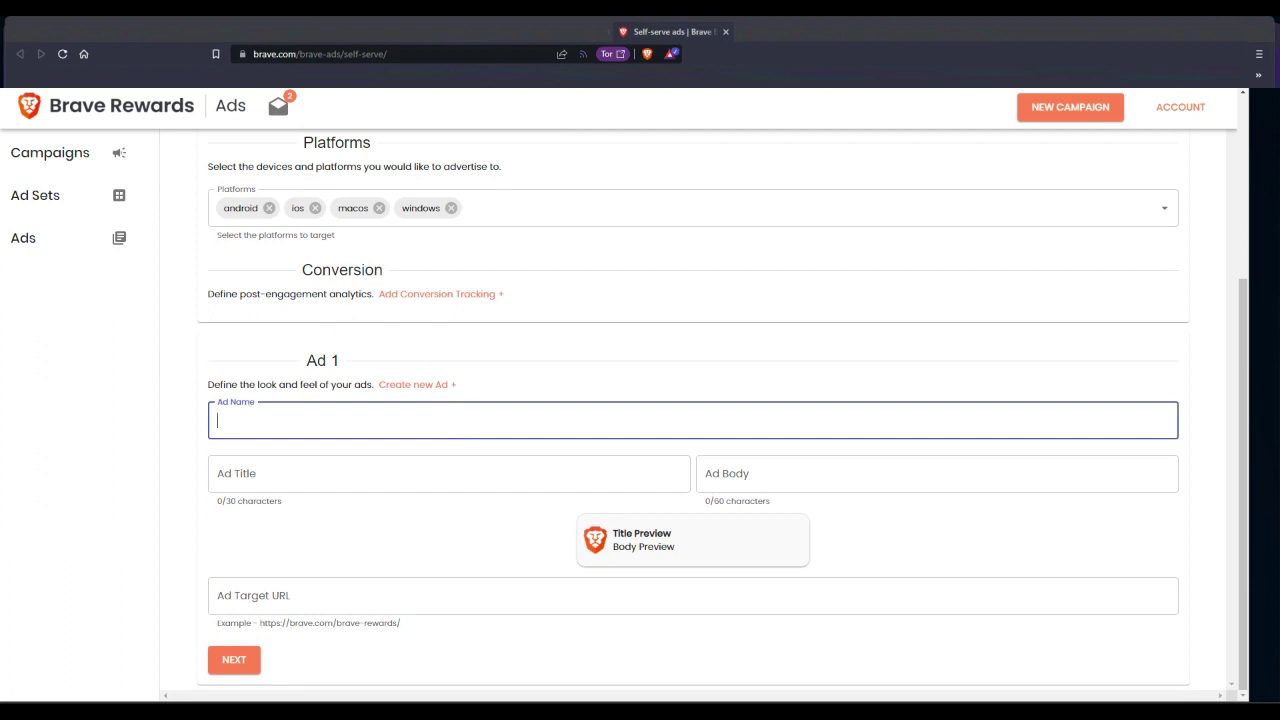
click(358, 413)
text(Late)
text(st Te)
text(ch)
click(276, 476)
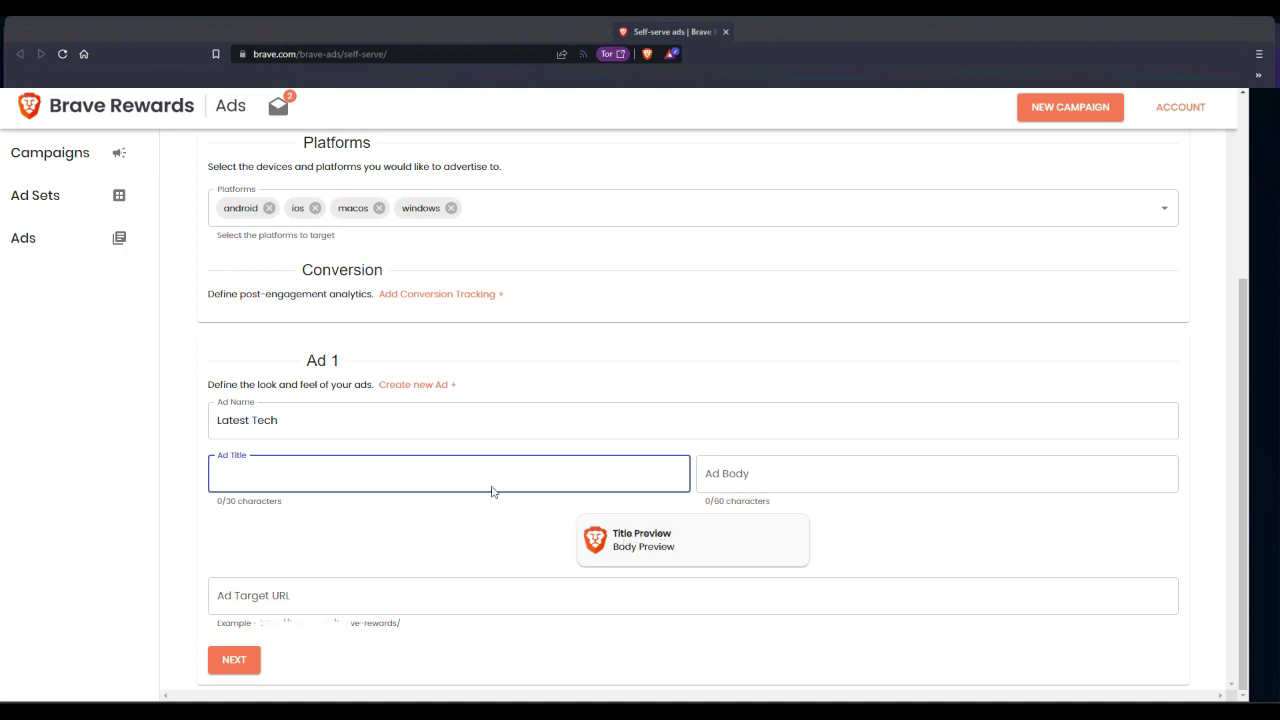
text(Hot Te)
text(ch)
click(780, 470)
text(2)
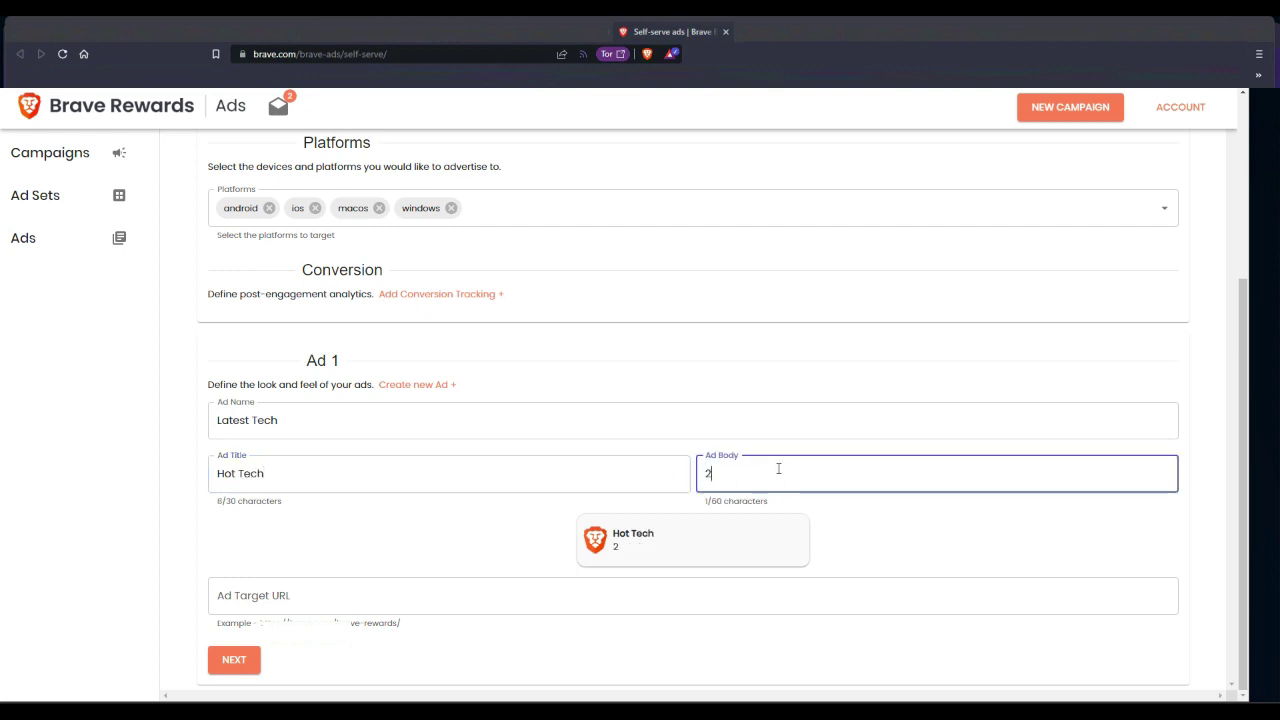
text(023 )
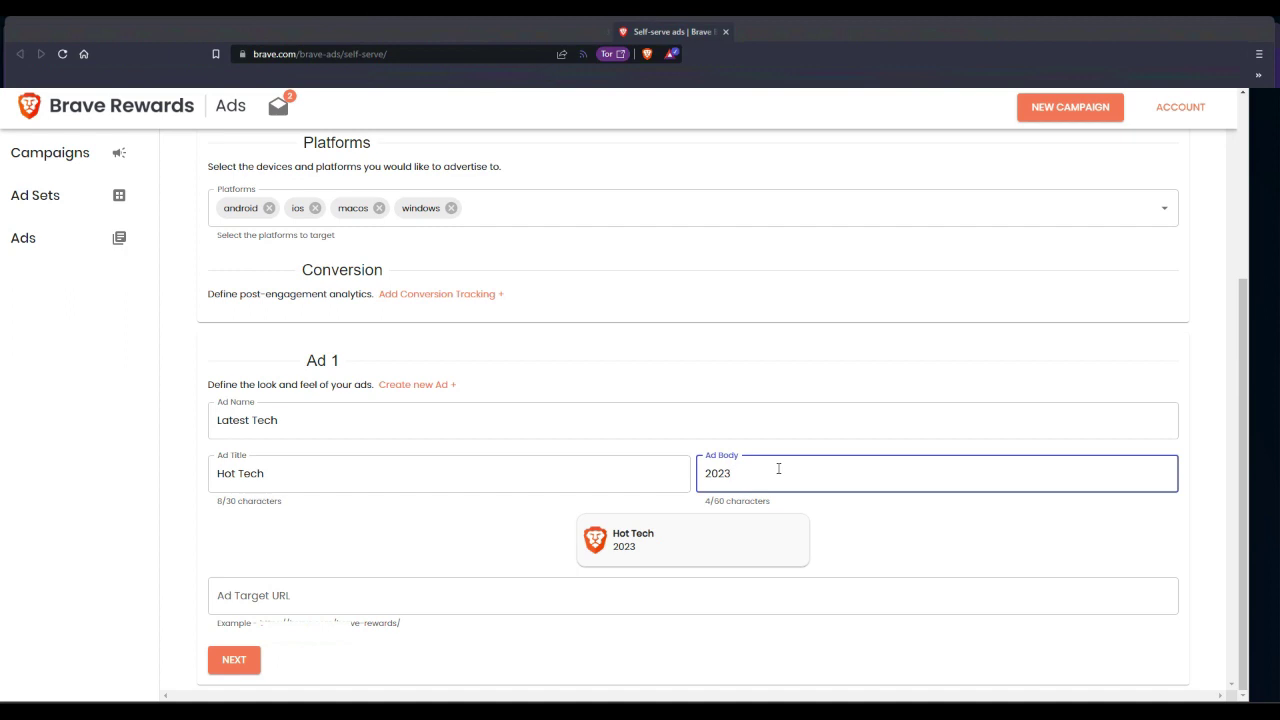
text(New )
text(Tech)
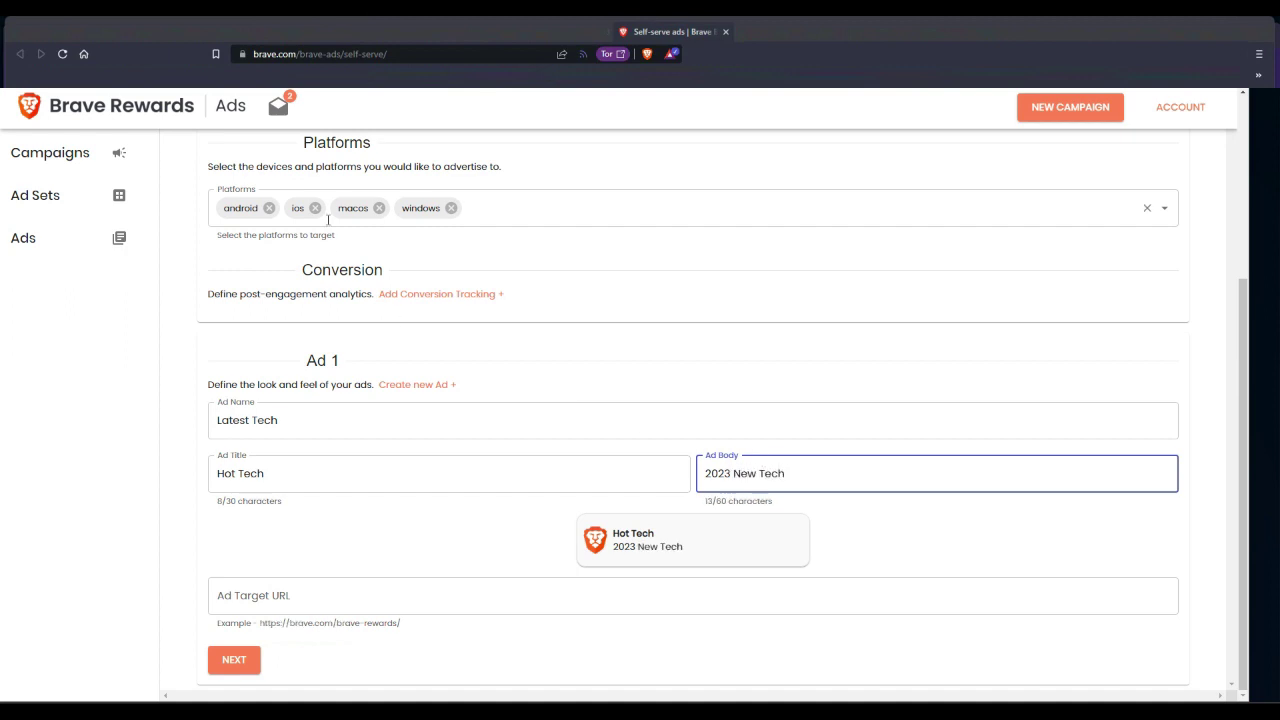
click(310, 595)
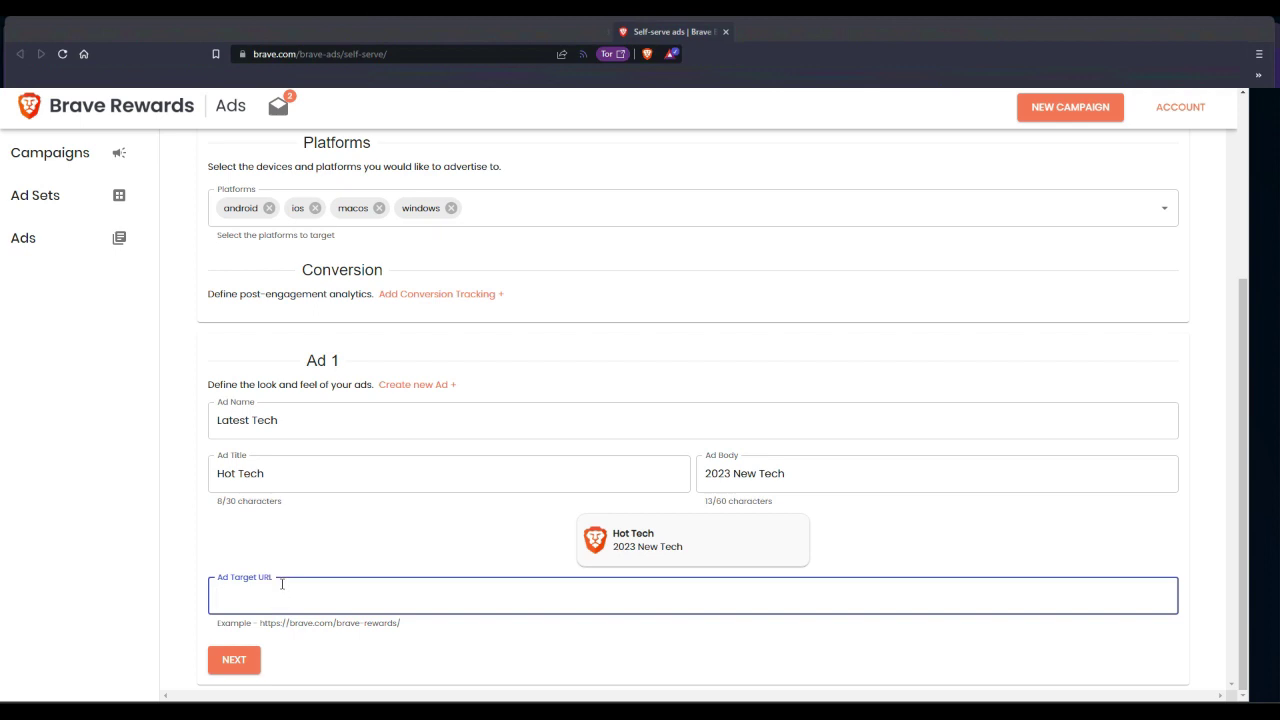
text(https://brave.com/products/)
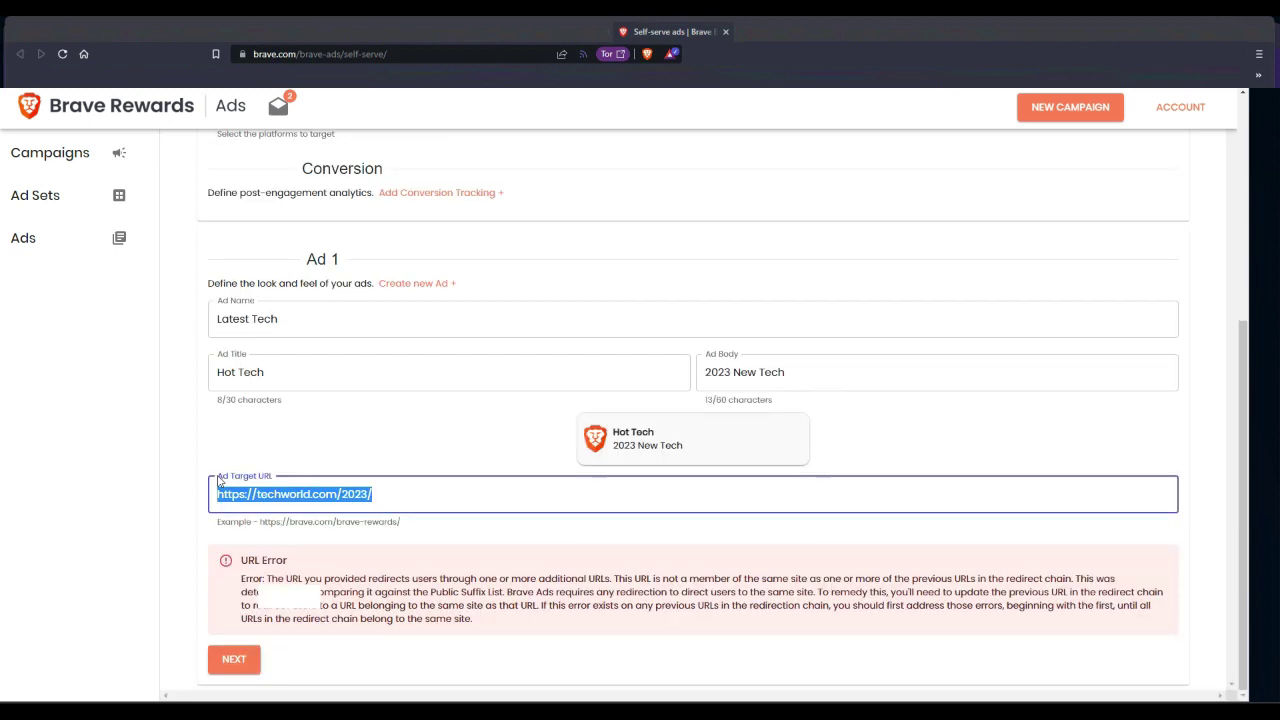
key(ctrl+v)
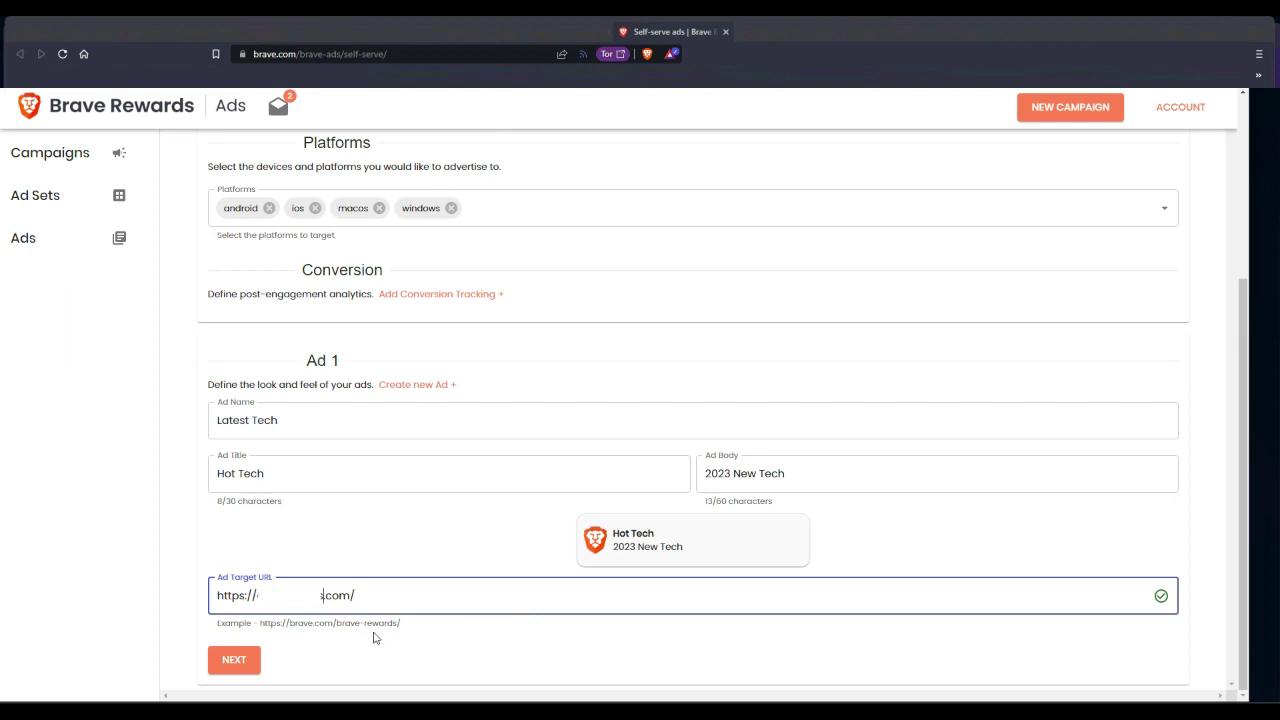
Open the review page and scroll through the campaign, ad set and ad summary
click(245, 662)
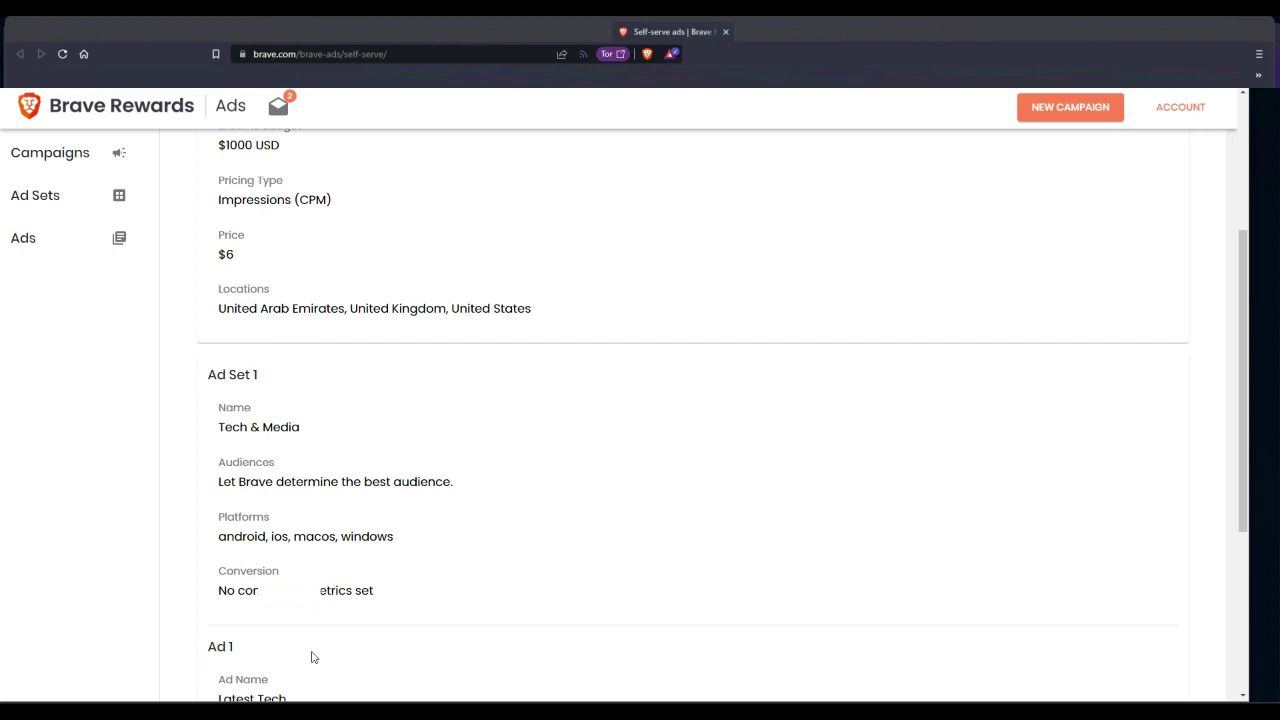
scroll(446, 459, up, 2)
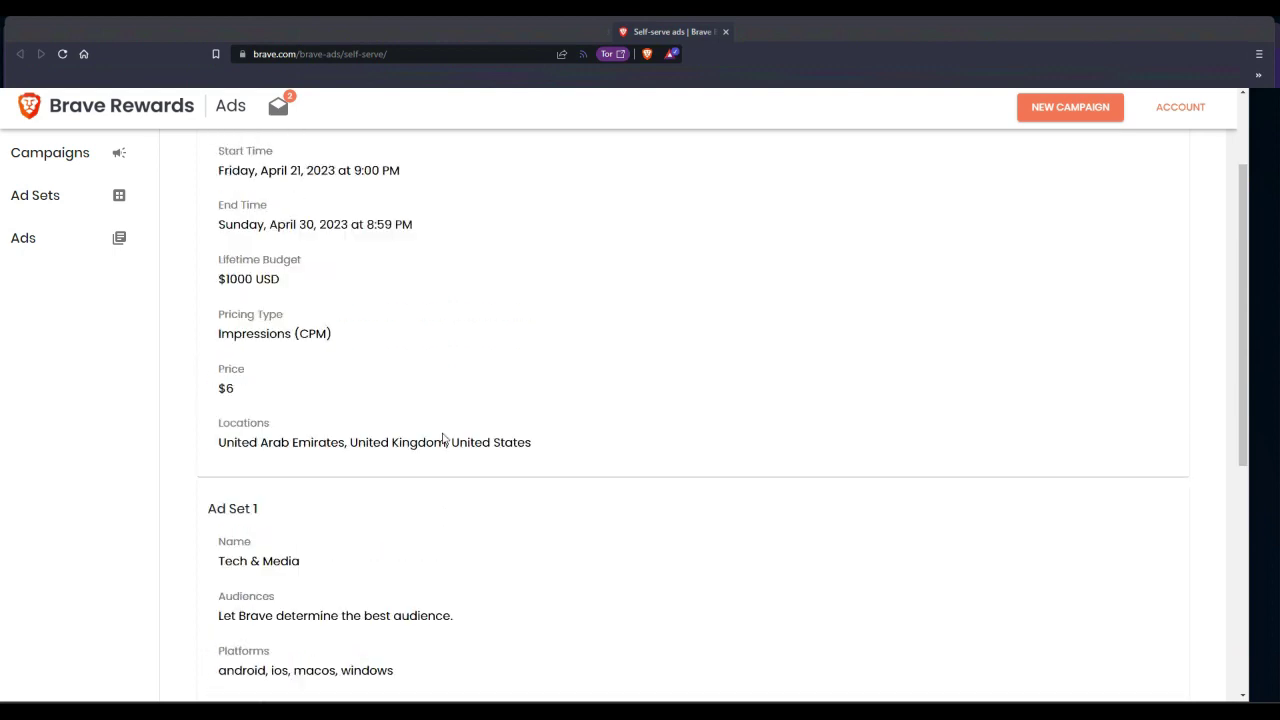
scroll(437, 381, up, 2)
scroll(400, 290, down, 1)
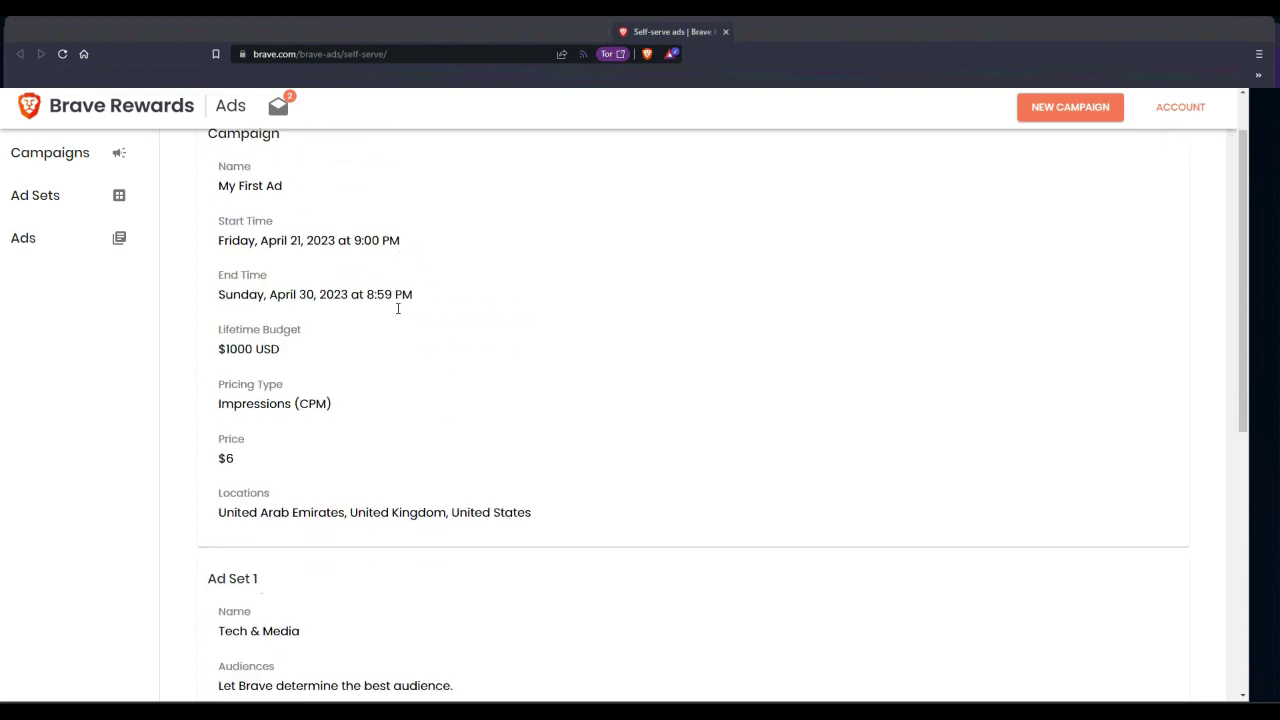
scroll(397, 315, down, 1)
scroll(397, 317, down, 2)
scroll(397, 317, down, 1)
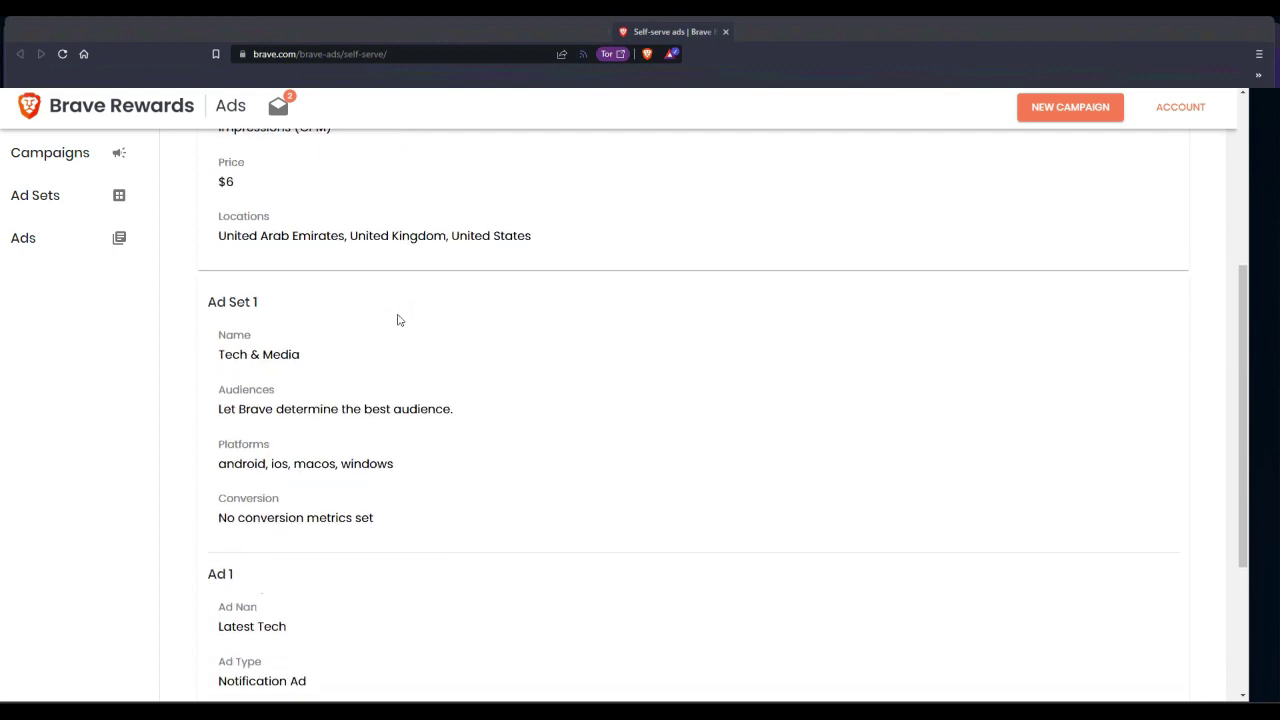
scroll(398, 320, down, 3)
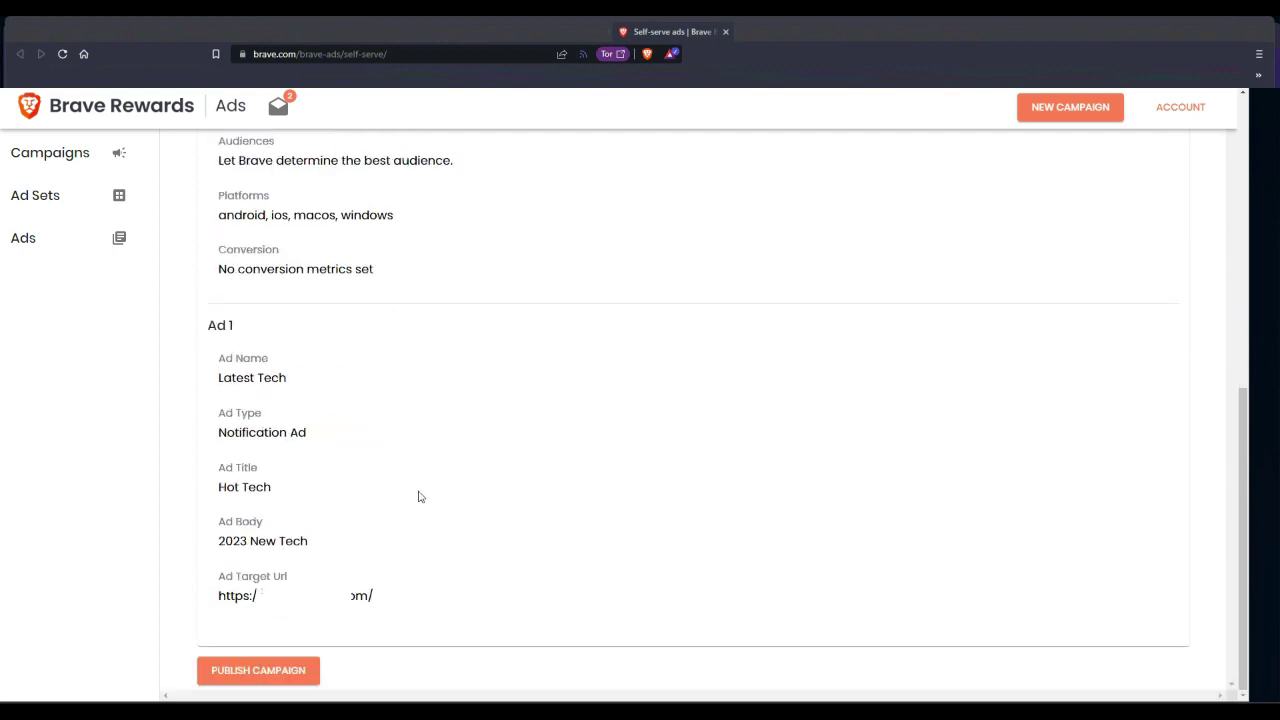
Publish the campaign and scroll through the resulting page
click(310, 678)
scroll(463, 562, up, 4)
scroll(468, 553, up, 4)
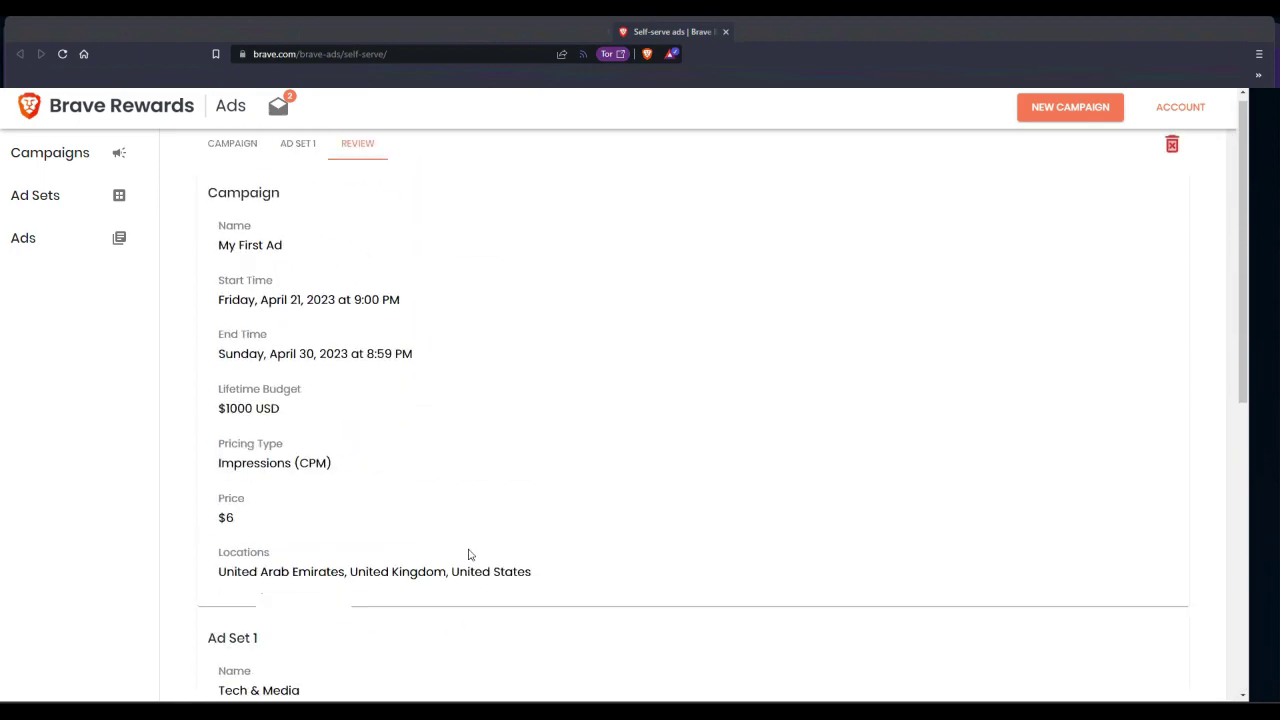
scroll(478, 541, down, 4)
scroll(478, 541, down, 1)
scroll(334, 654, down, 2)
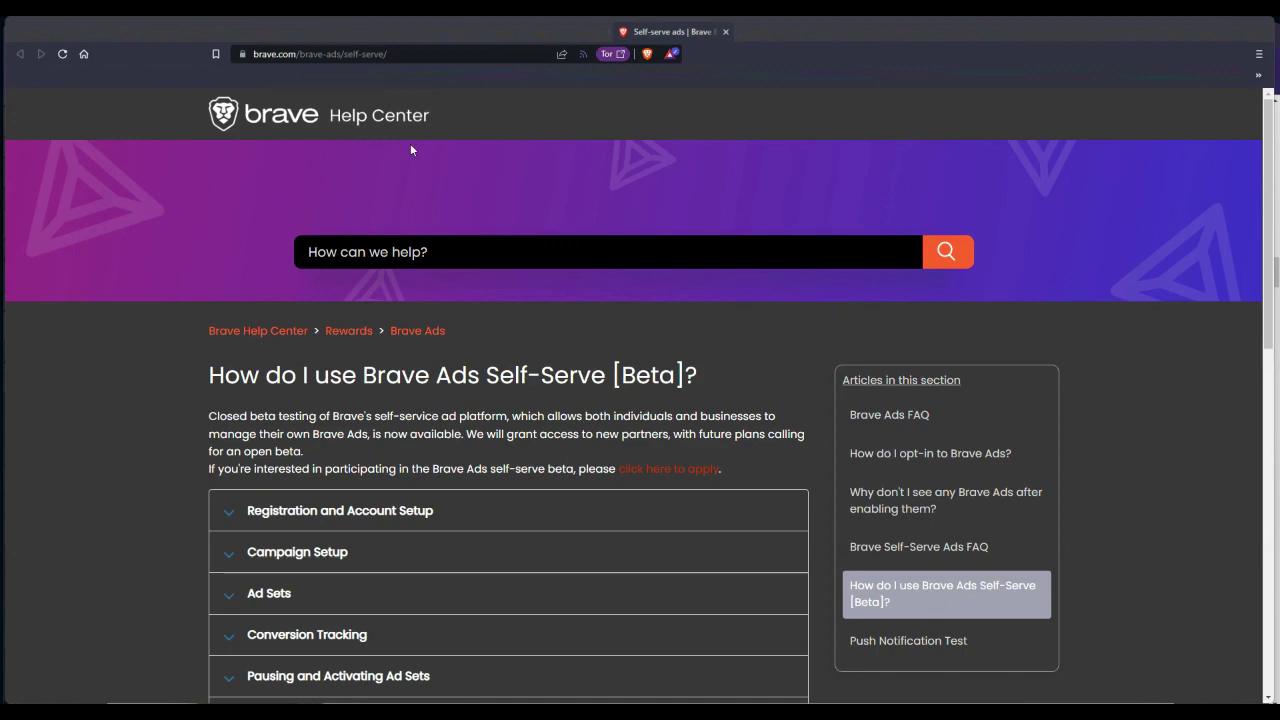
Expand Registration and Account Setup and briefly enlarge its sign-in screenshot
scroll(400, 250, down, 3)
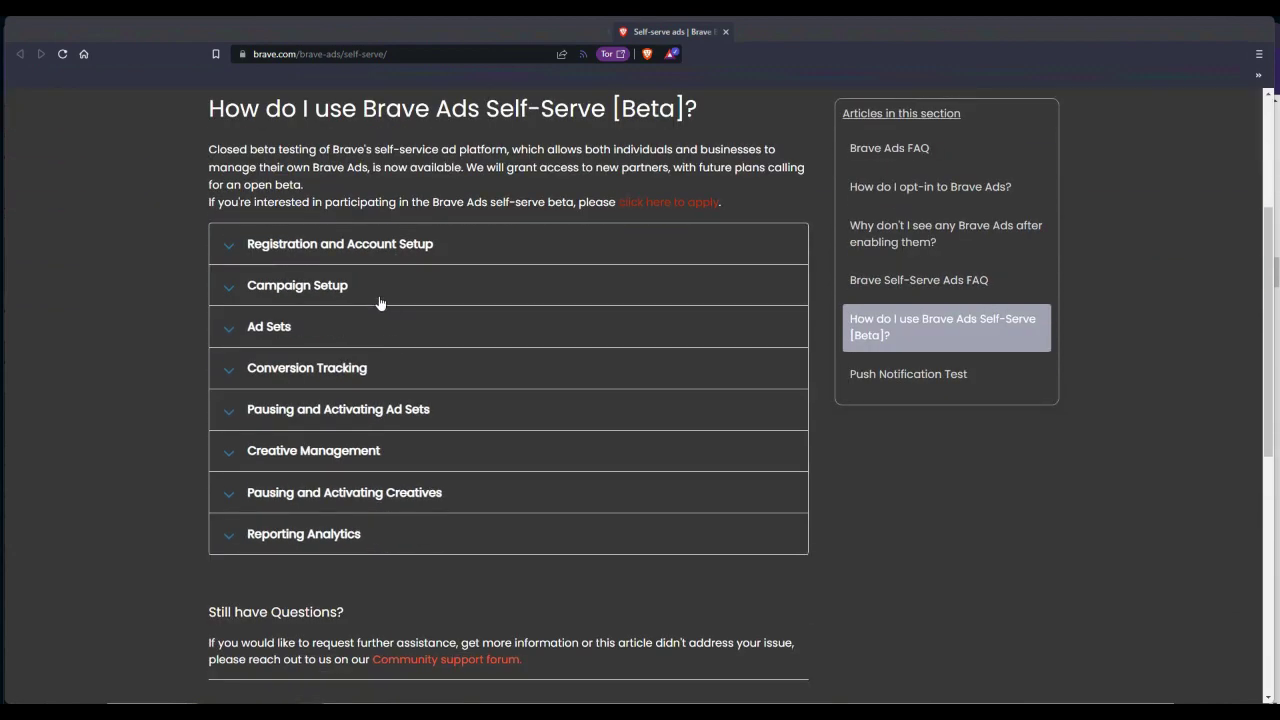
click(404, 248)
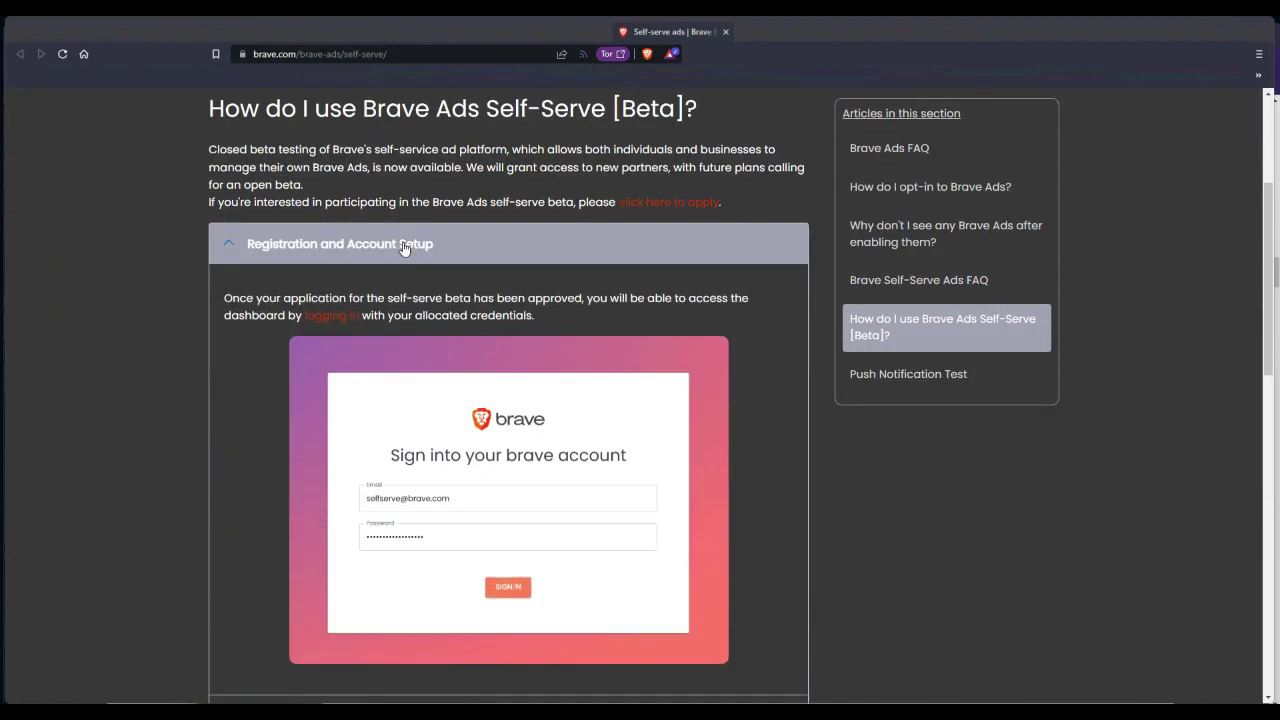
scroll(180, 335, down, 2)
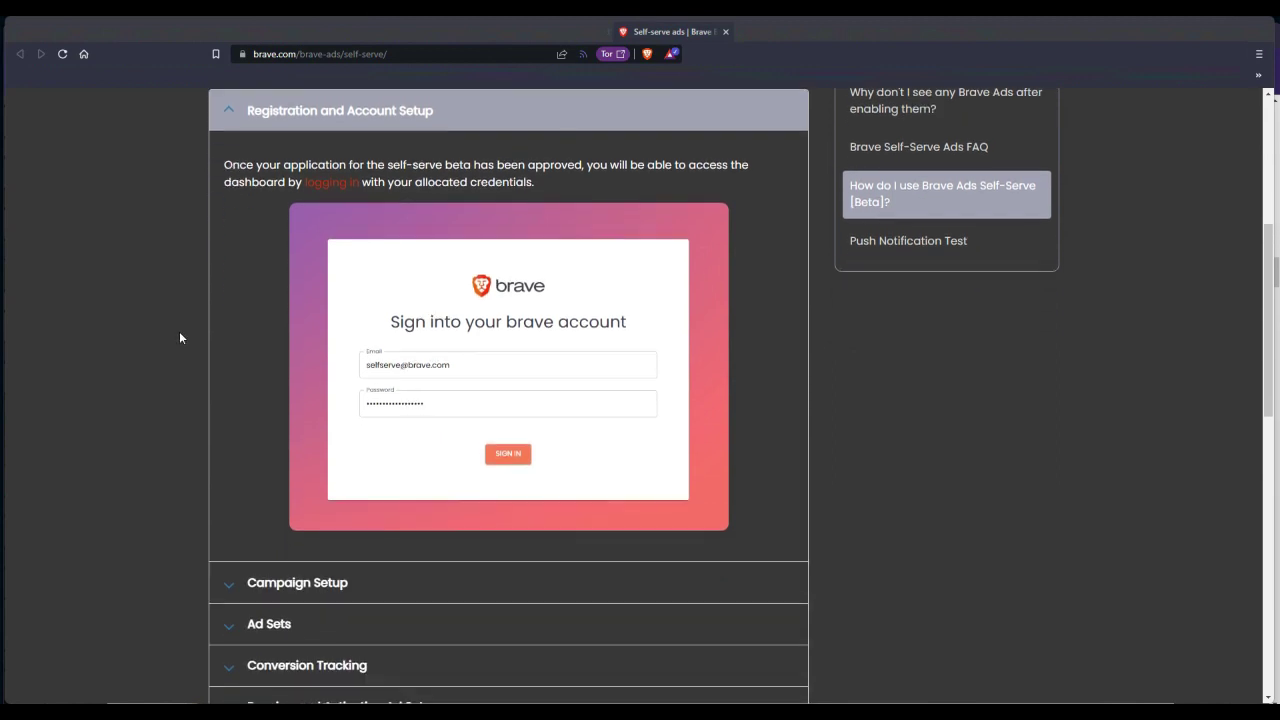
click(300, 217)
click(380, 115)
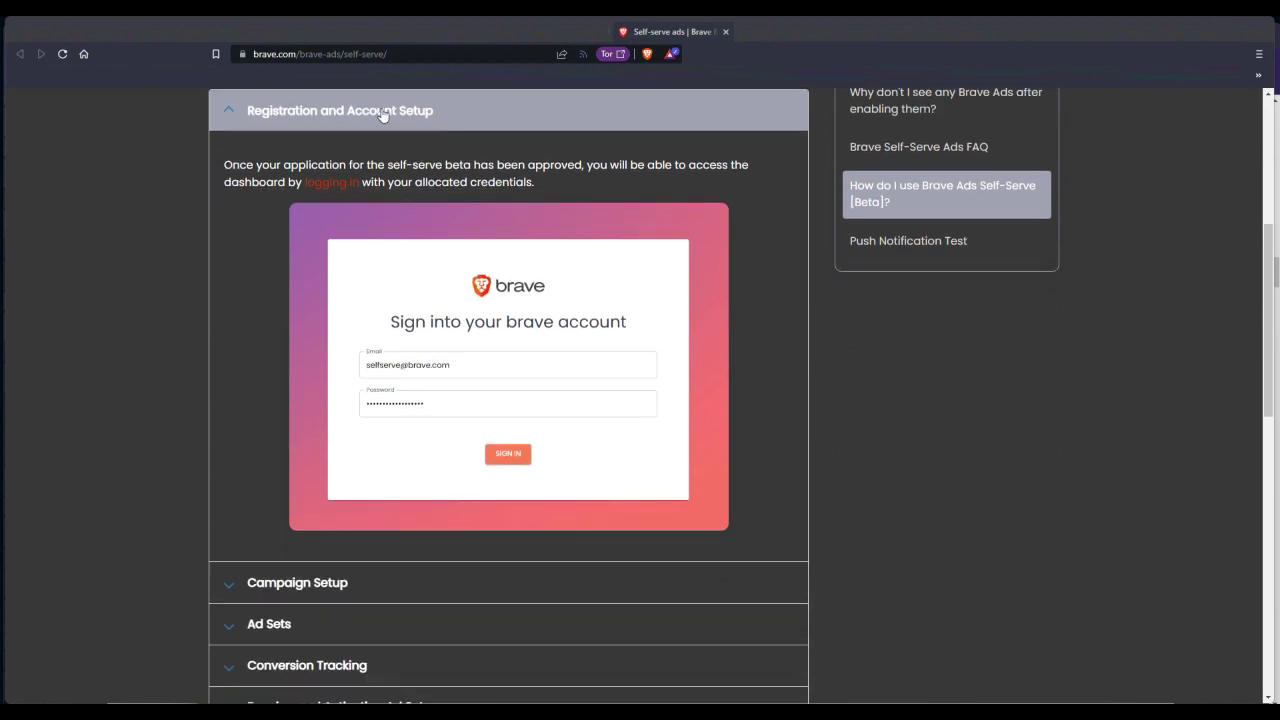